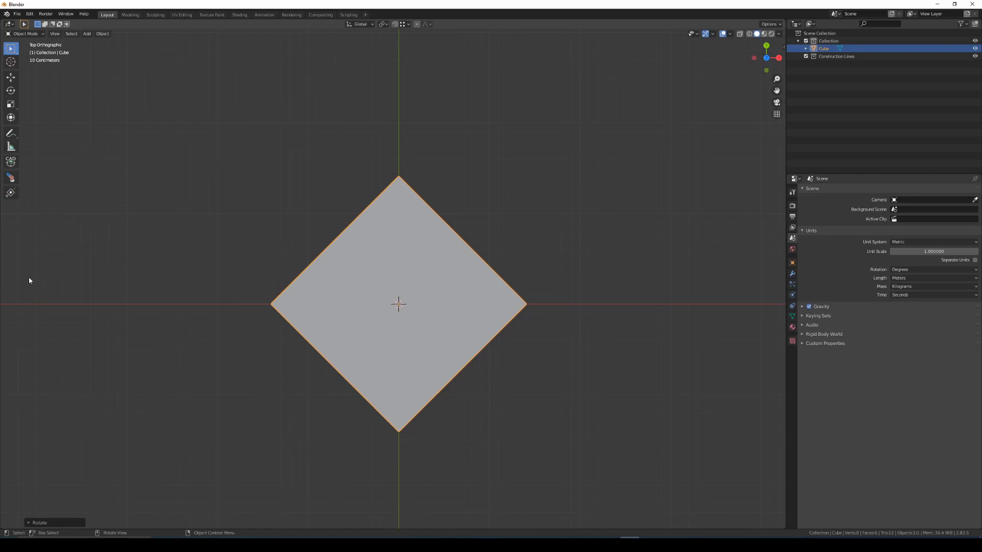
Step: Try a Construction Lines guide starting at the rotated cube's right corner and running parallel to the Y axis
click(10, 197)
scroll(278, 286, down, 3)
shift+middle_drag(360, 331, 208, 315)
click(323, 277)
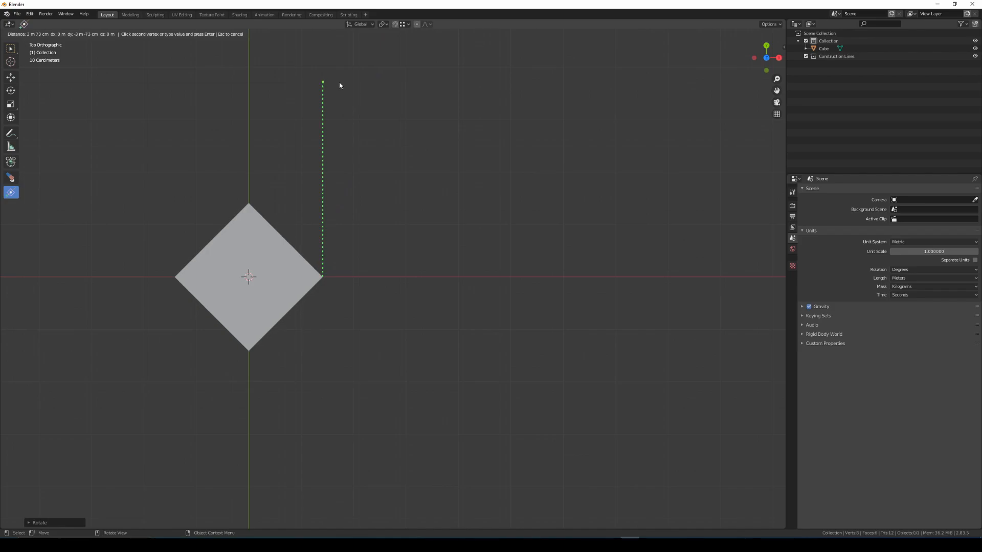
key(Escape)
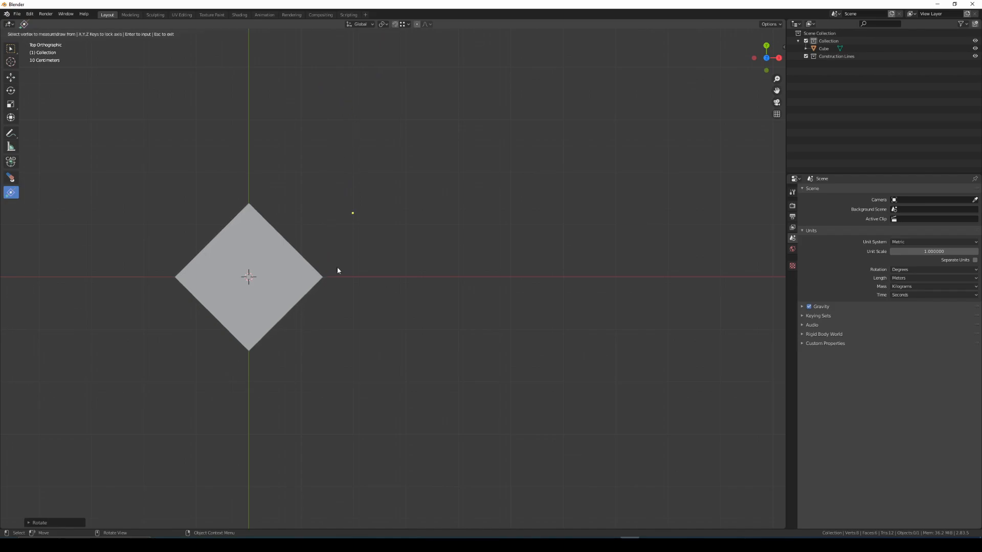
Step: Try guides starting on the cube's upper-right edge and perpendicular to its upper-left edge
shift+middle_drag(499, 346, 610, 353)
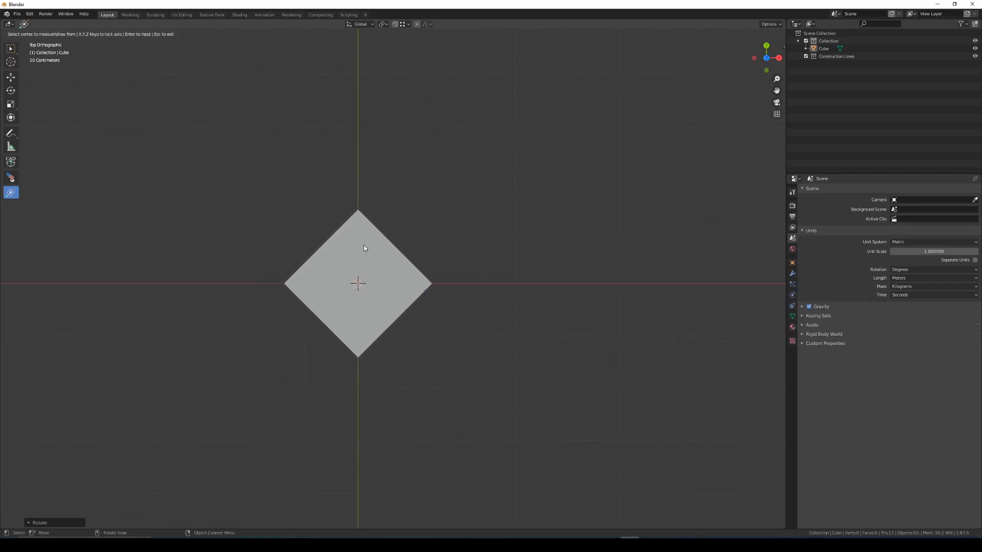
click(379, 231)
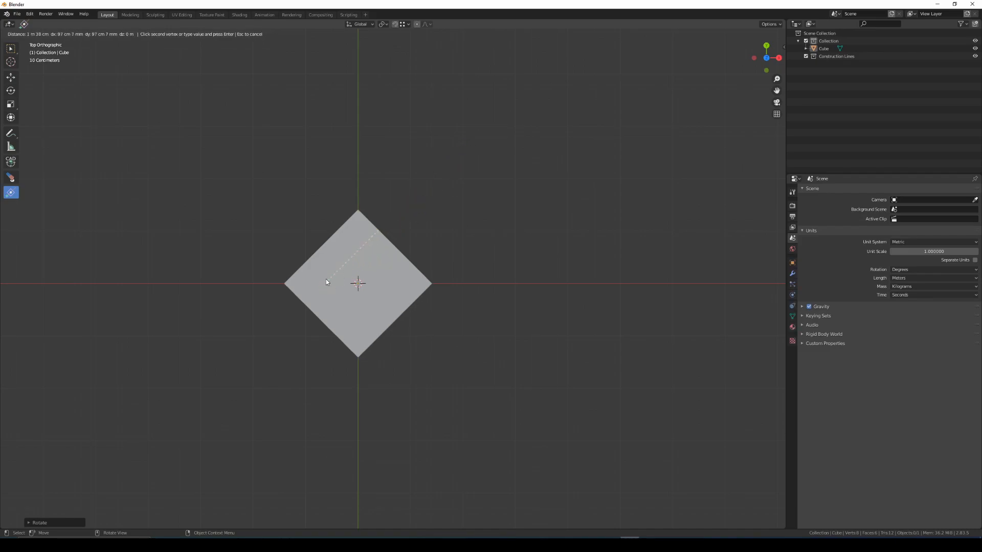
scroll(326, 279, up, 2)
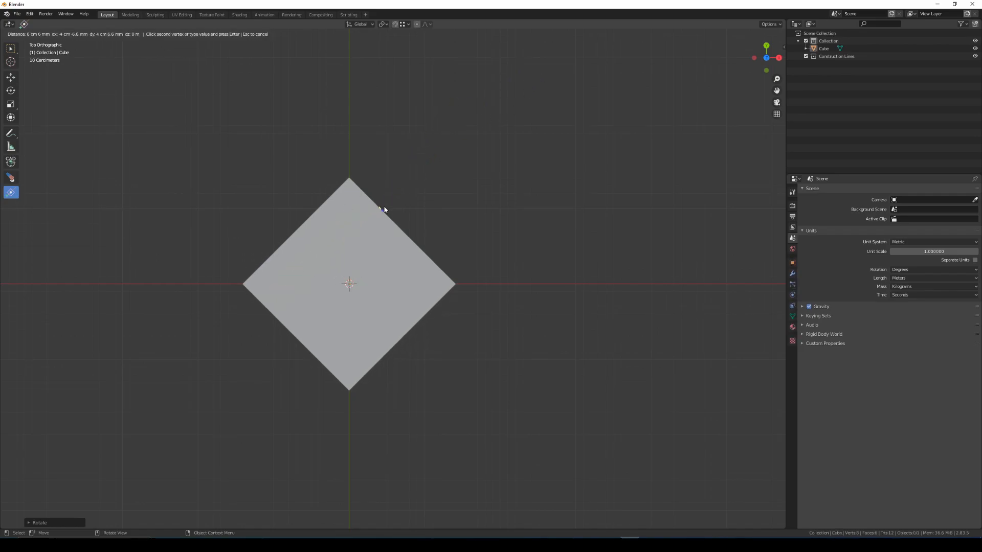
key(Escape)
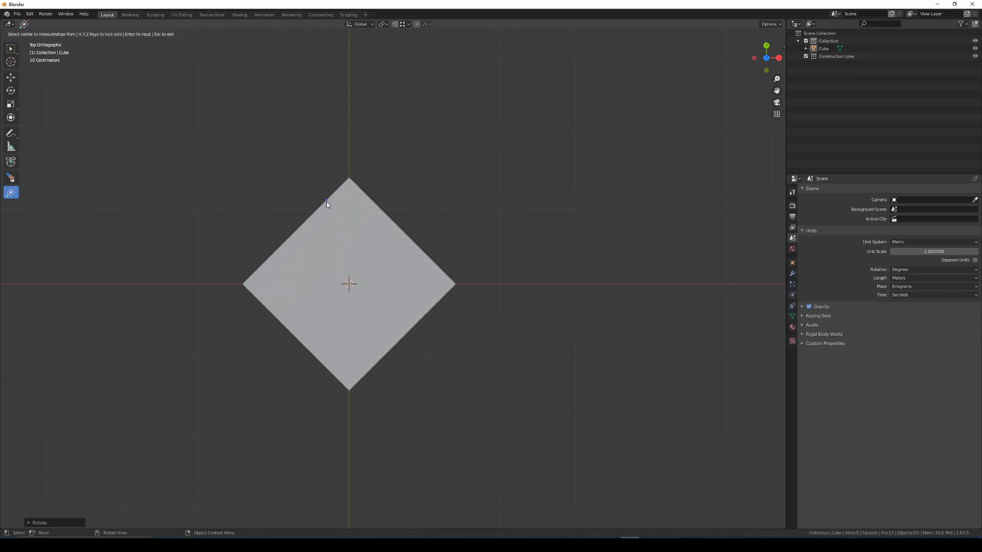
click(326, 201)
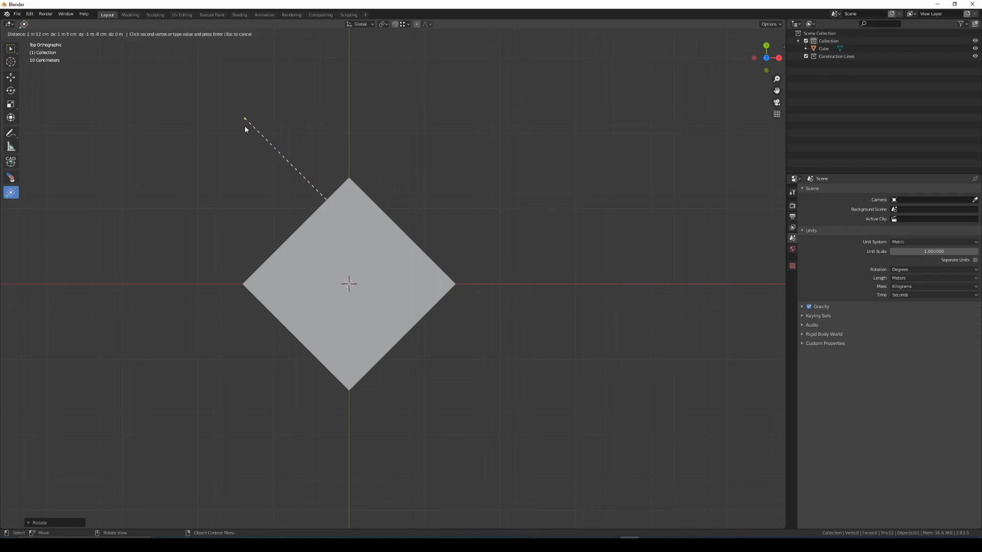
key(Escape)
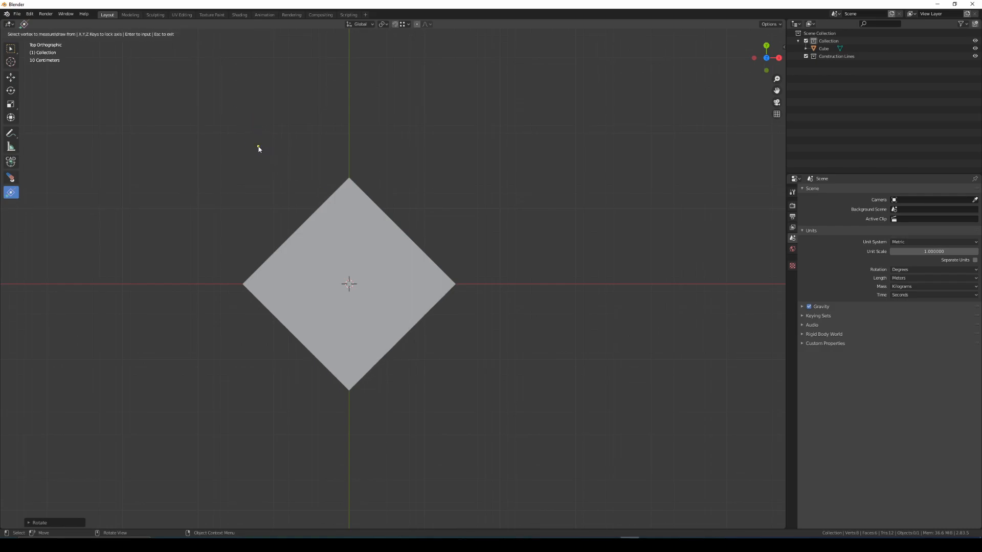
Step: Leave the guide tool and delete the cube from the scene
key(Escape)
drag(225, 130, 533, 435)
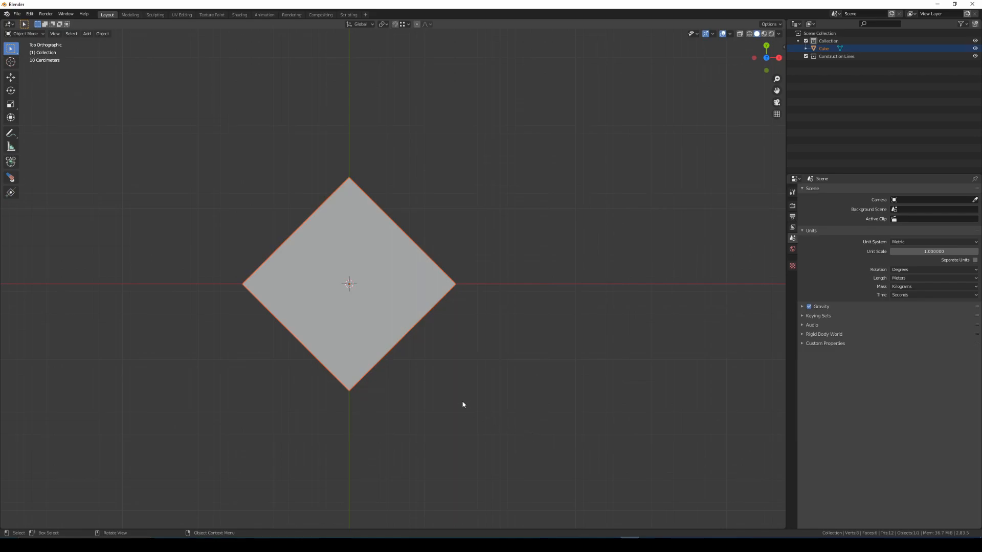
key(x)
click(460, 402)
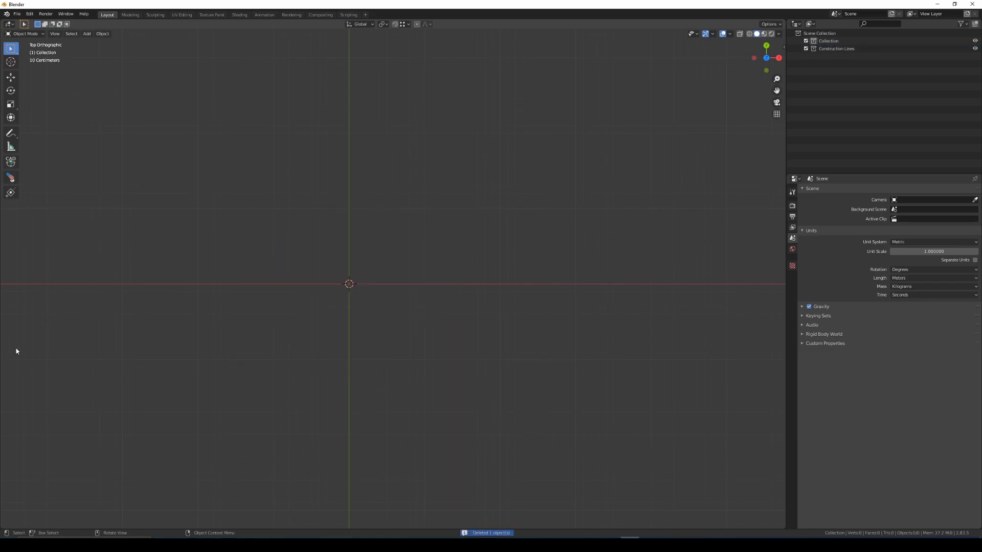
Step: Draw a diagonal construction guide about 2.32 m long from the world origin up and to the right
click(11, 195)
click(349, 284)
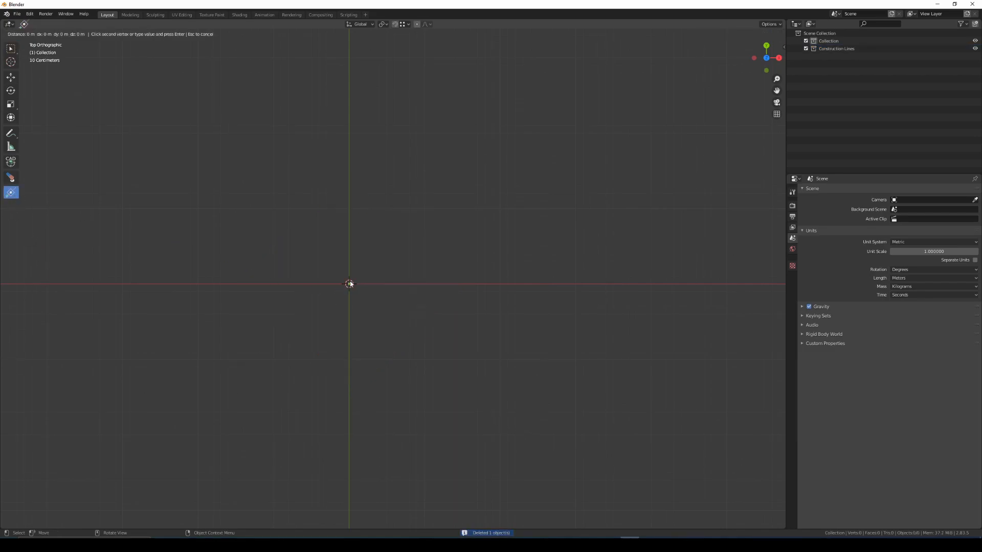
click(480, 170)
Step: Try to continue the guide in the same direction from its upper end
shift+middle_drag(487, 239, 363, 344)
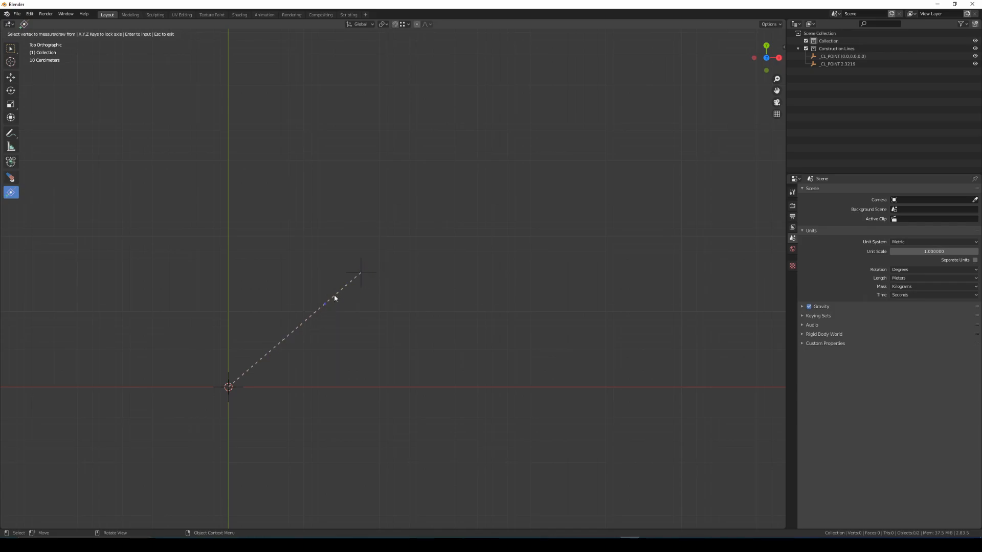
click(362, 274)
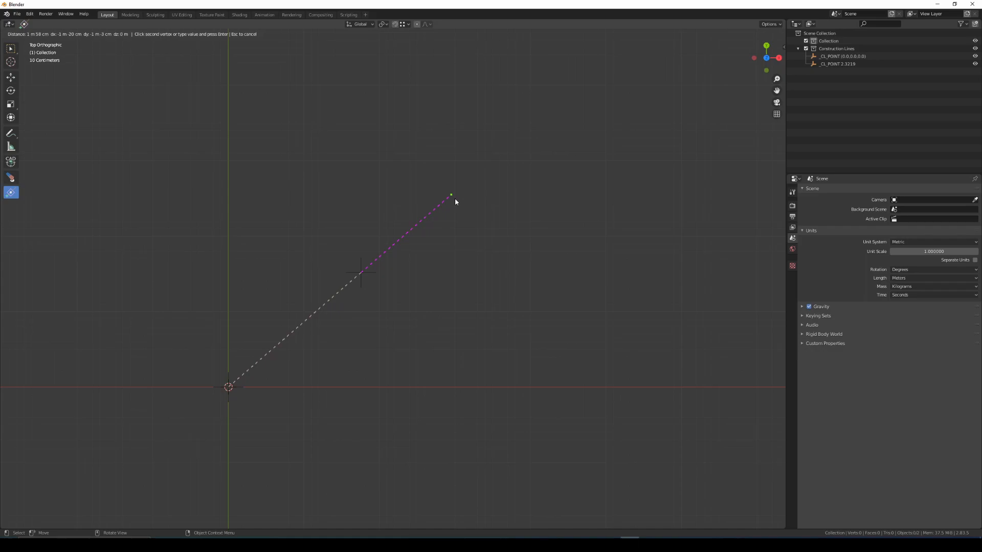
key(Escape)
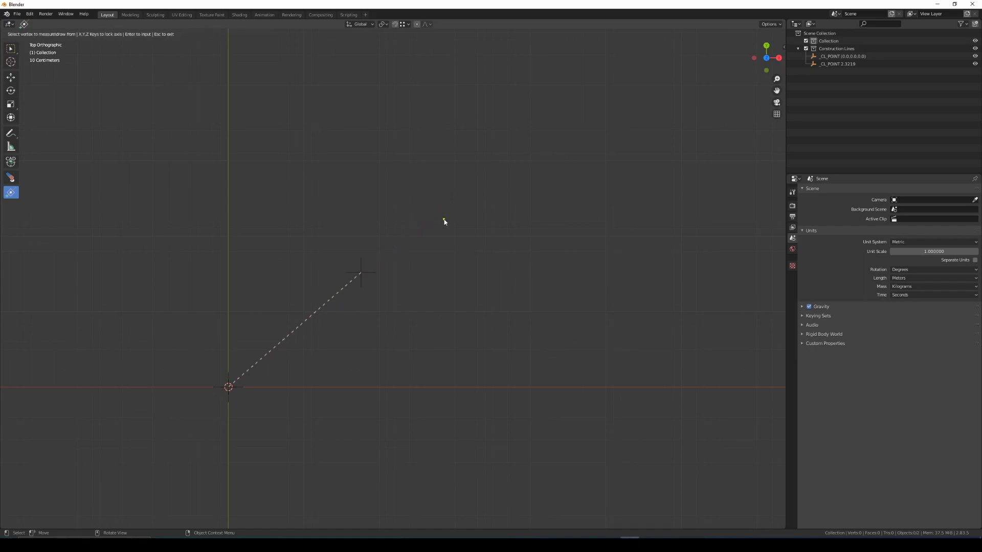
scroll(445, 220, down, 2)
shift+middle_drag(341, 332, 369, 320)
drag(225, 171, 425, 339)
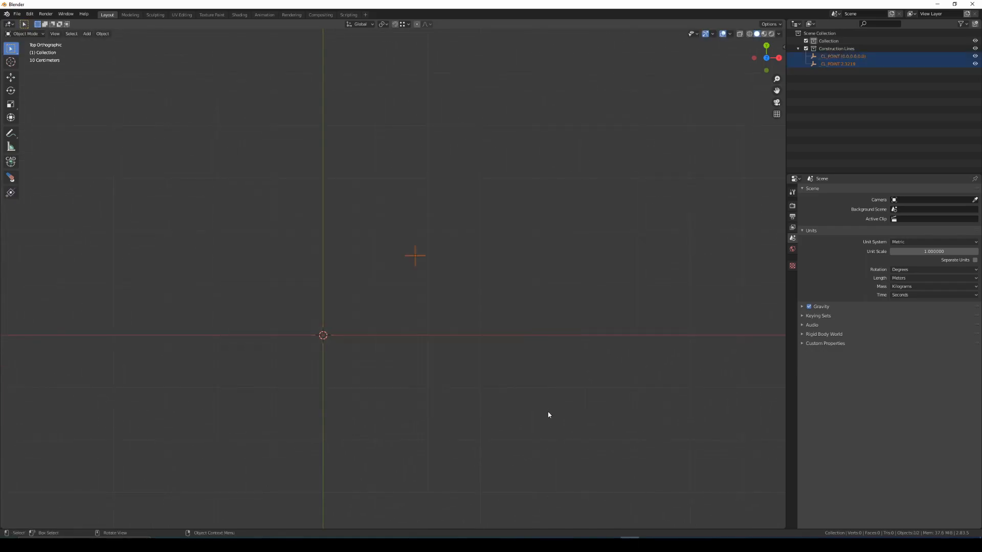
scroll(395, 276, up, 2)
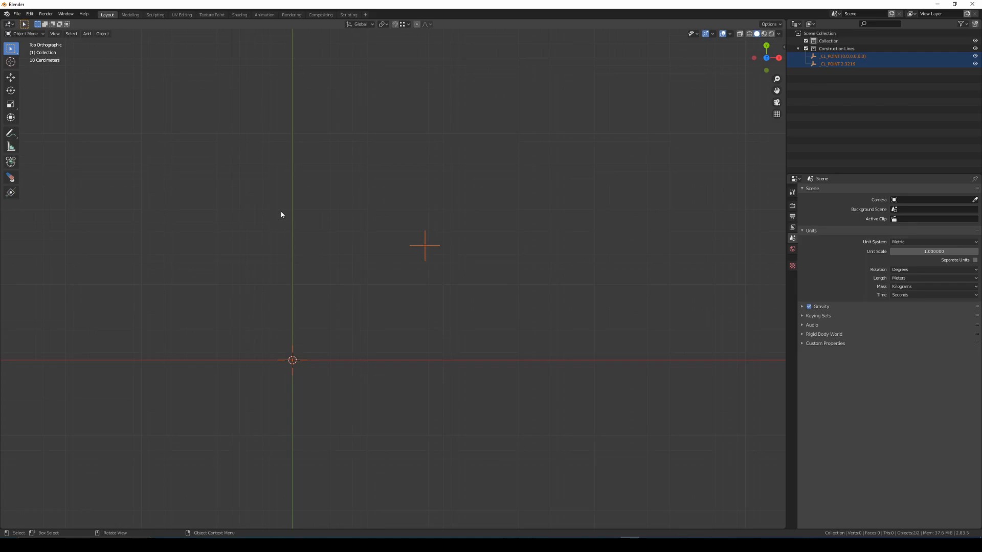
Step: Draw a second guide exactly 2 m long from the first guide's upper end, at a shallower upward angle
click(10, 193)
click(426, 247)
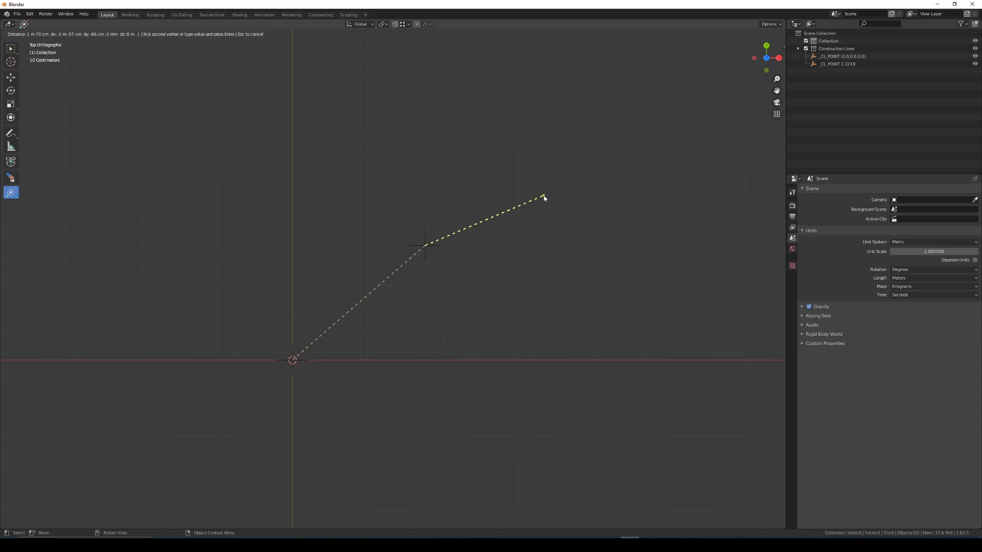
key(=)
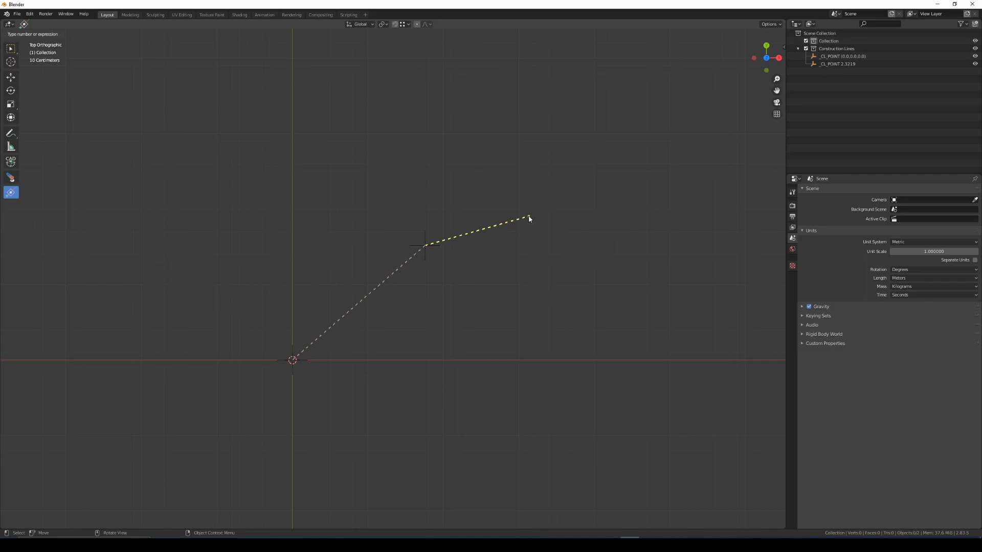
text(2)
key(Return)
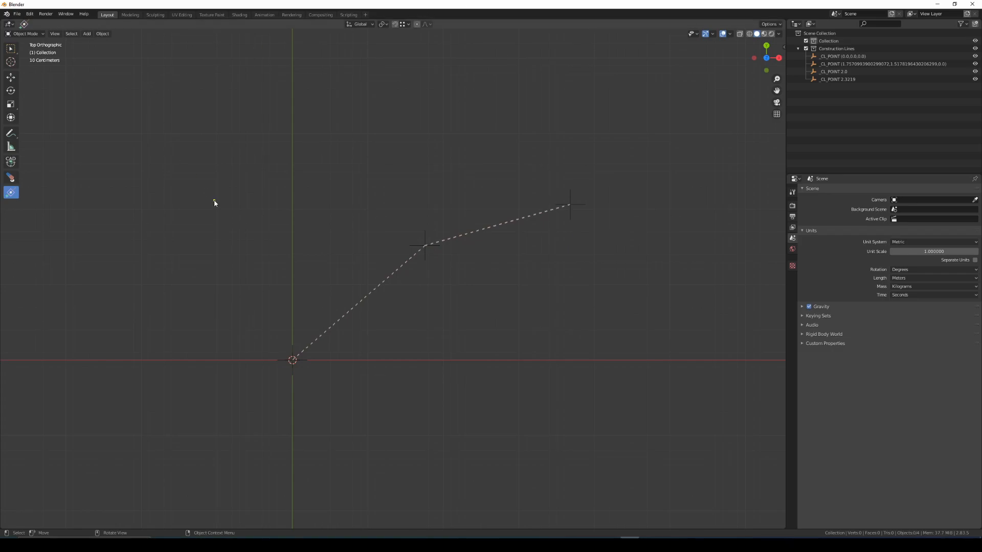
Step: Leave the guide tool and select the guide points at the shared joint and the outer end in turn
key(Escape)
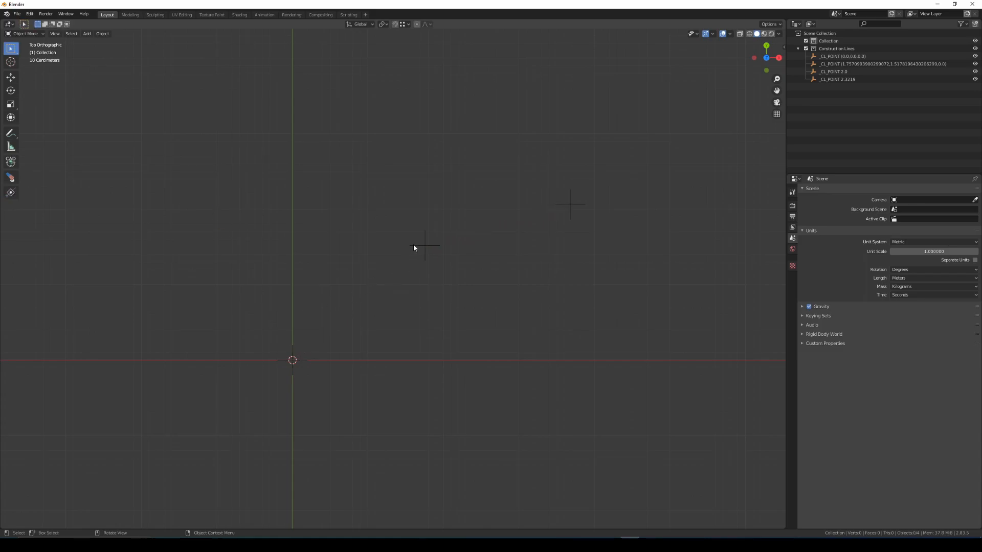
click(426, 249)
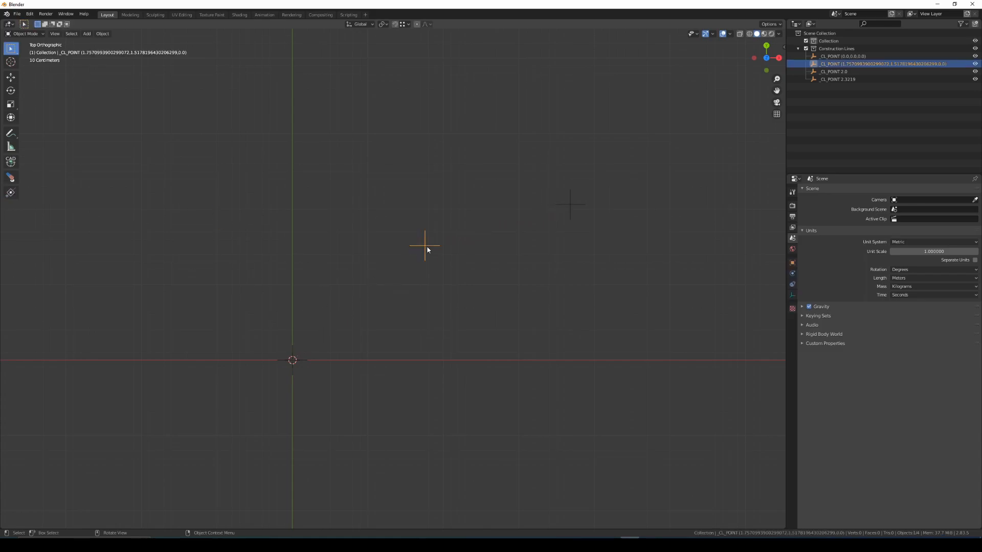
click(579, 207)
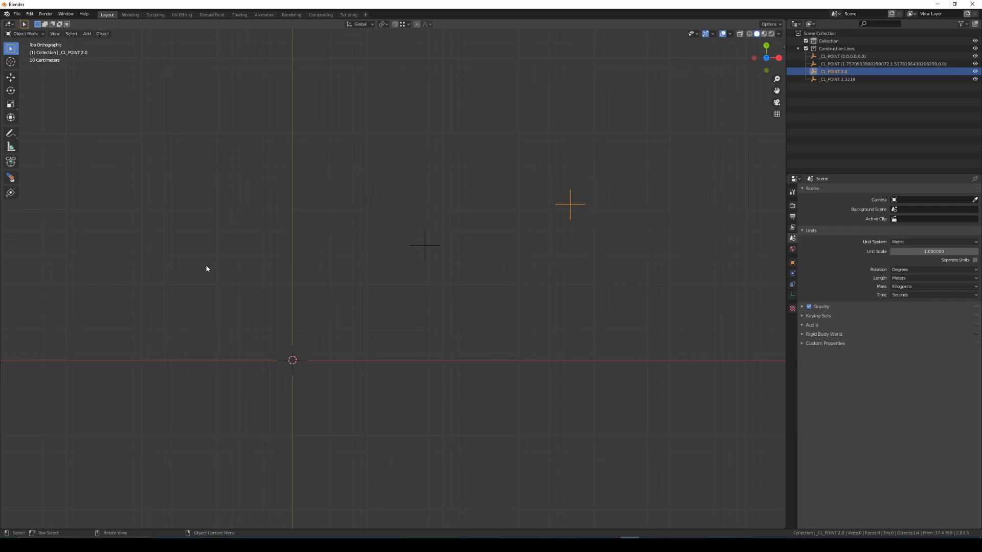
Step: Convert the guide starting at the origin to geometry, leave the guide tool and select the resulting line
key(alt+backslash)
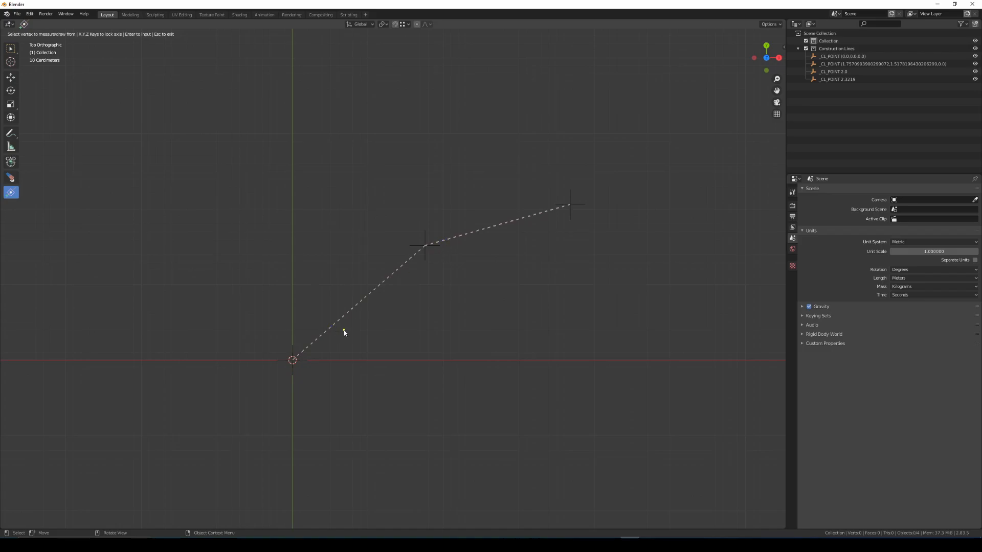
key(shift)
right_click(388, 282)
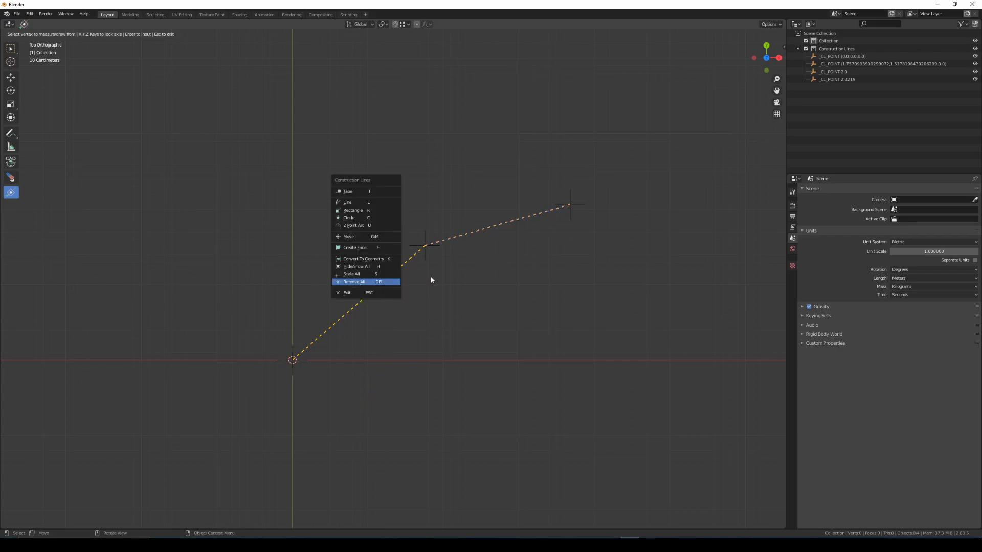
click(397, 262)
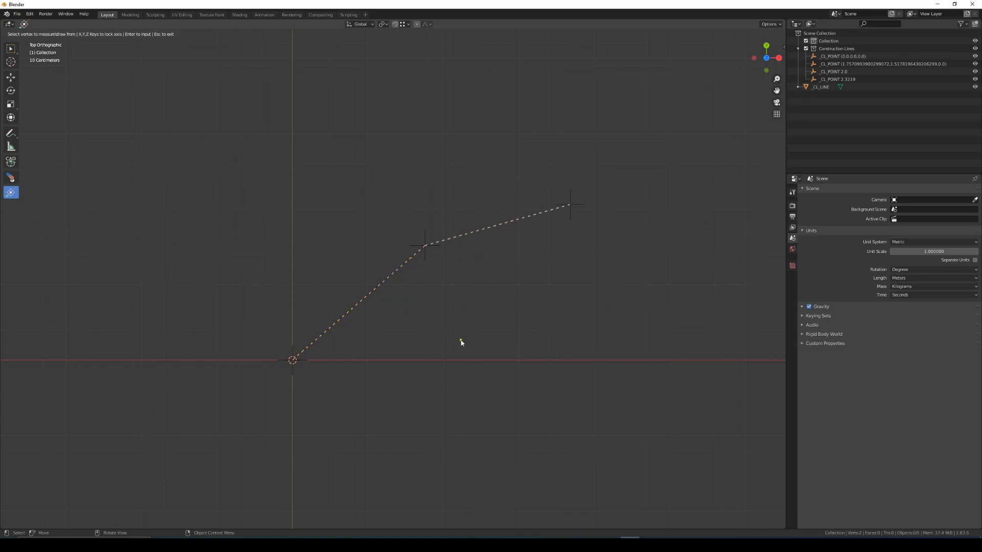
key(Escape)
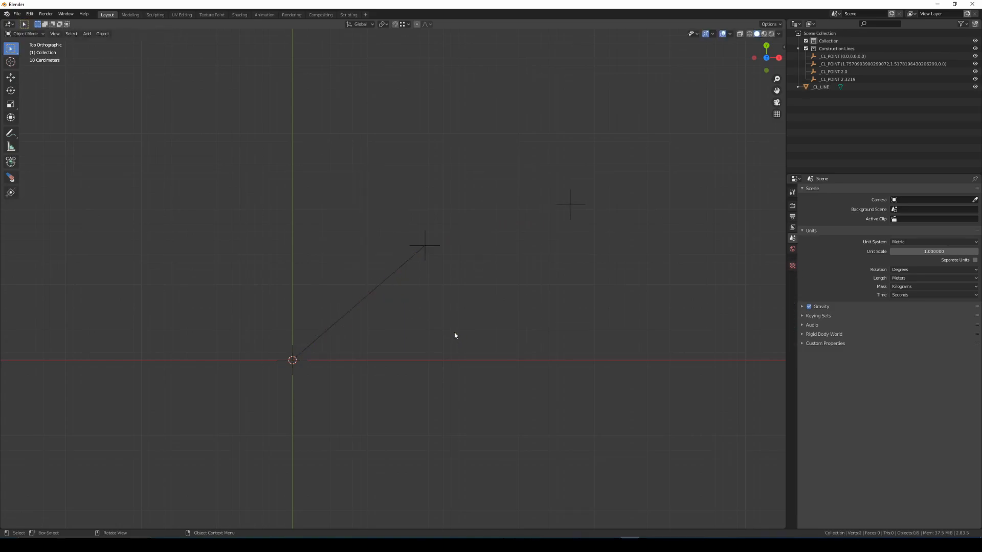
click(393, 277)
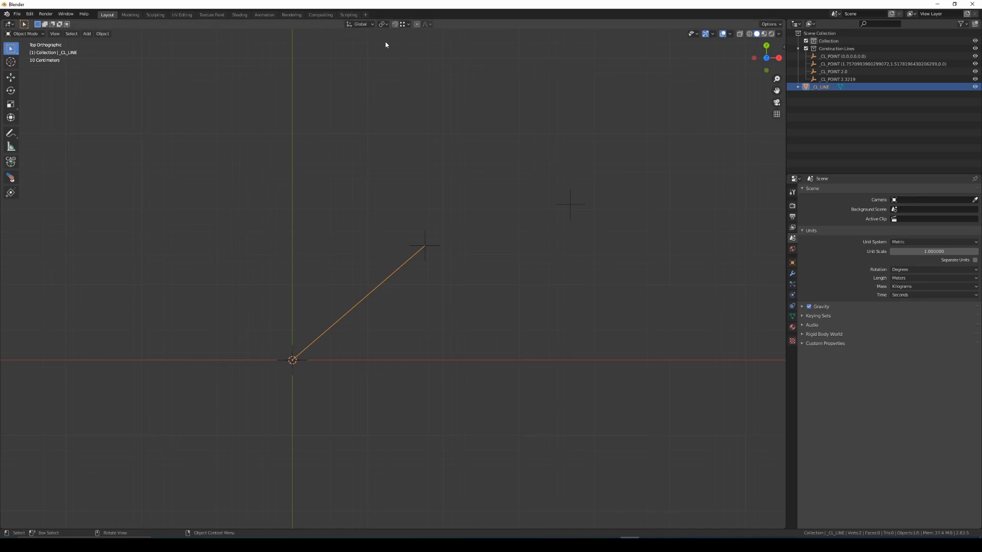
Step: Examine the Override Unit Length Scale option in the Construction Lines add-on preferences
click(29, 13)
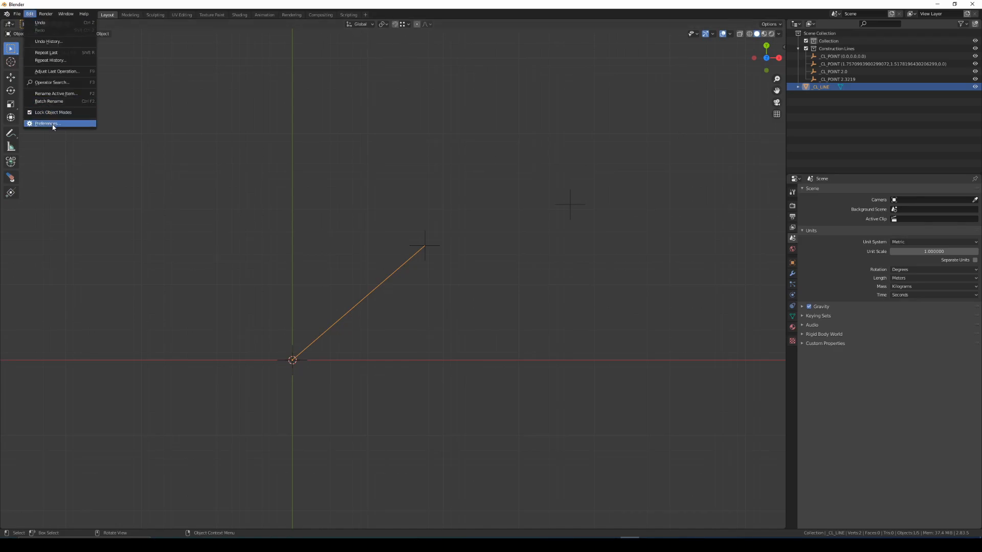
click(53, 123)
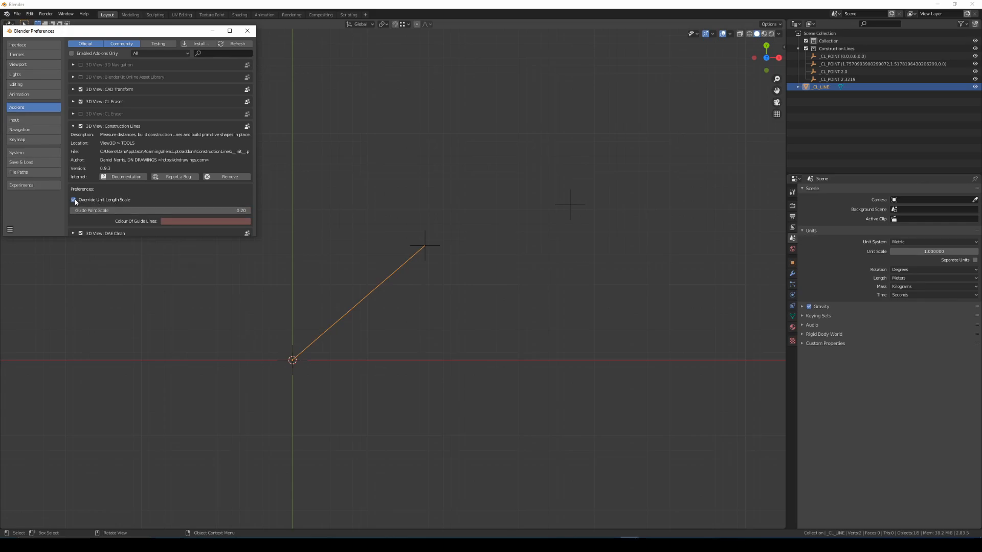
click(247, 31)
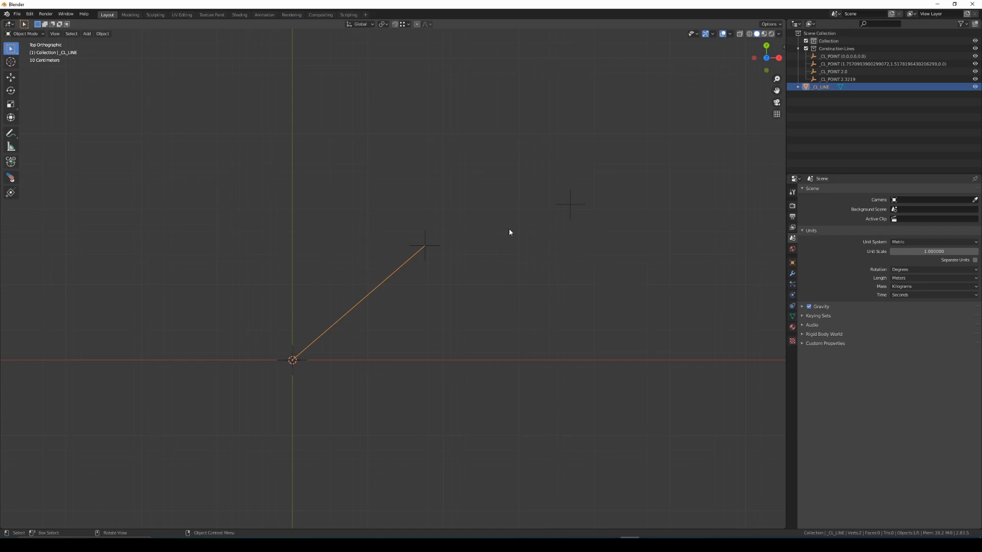
Step: Choose Meters as the scene's length unit and set the unit scale to 0.001
click(903, 280)
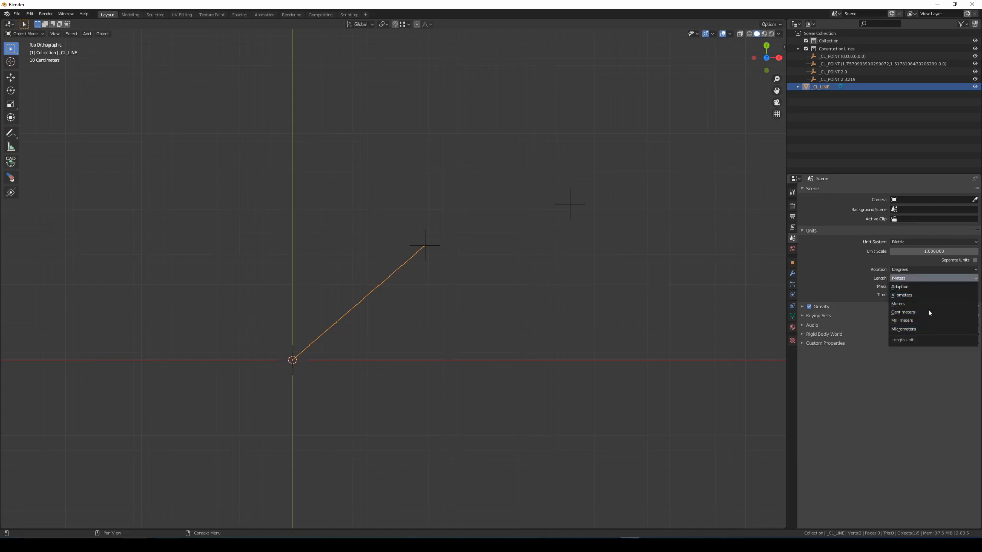
click(929, 303)
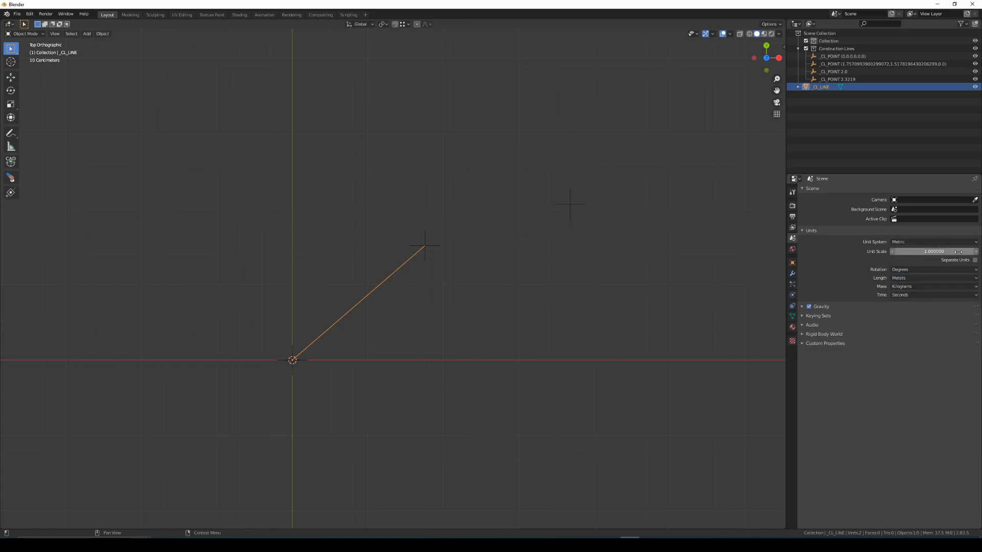
click(943, 253)
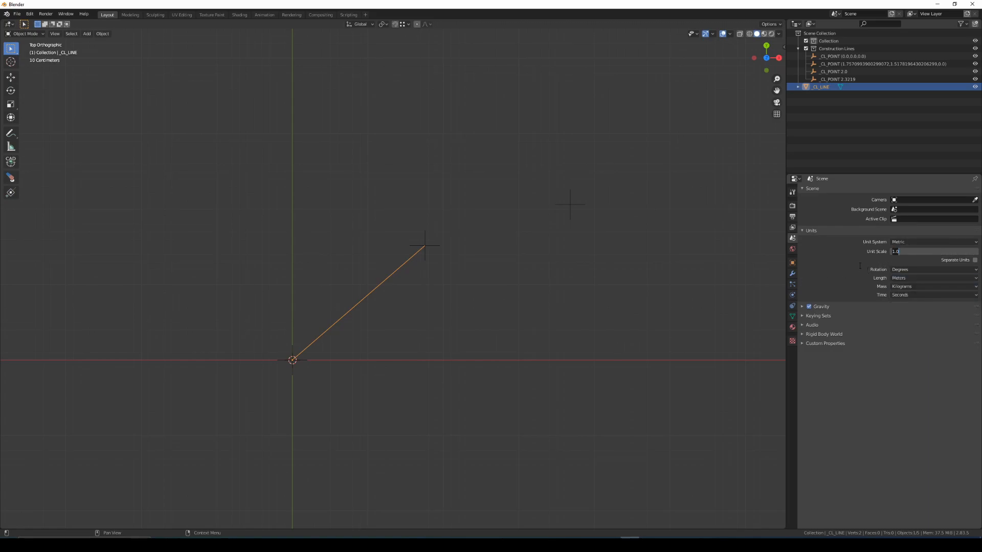
text(0)
text(.11)
key(Return)
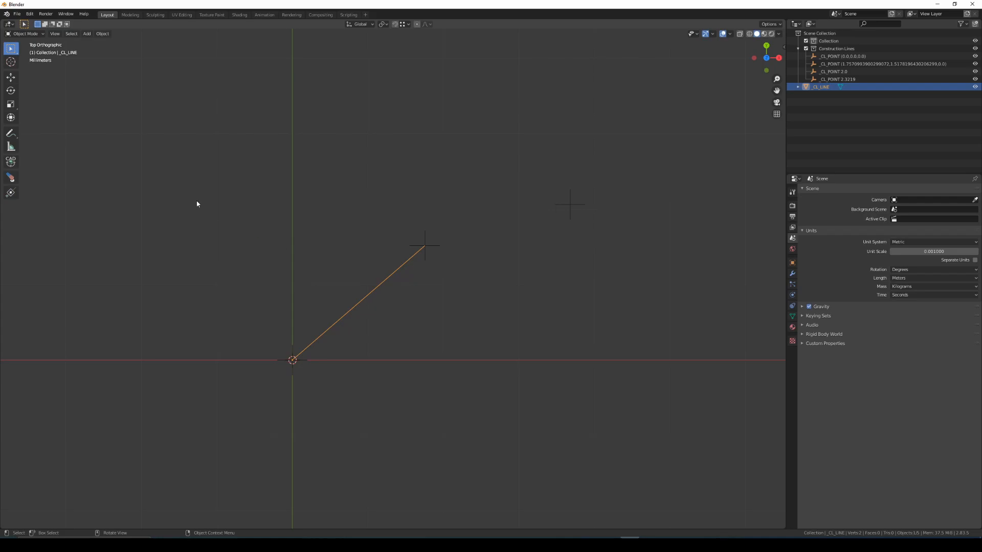
Step: Set the Construction Lines add-on's Guide Point Scale to 1.00 in the preferences and close them
click(30, 14)
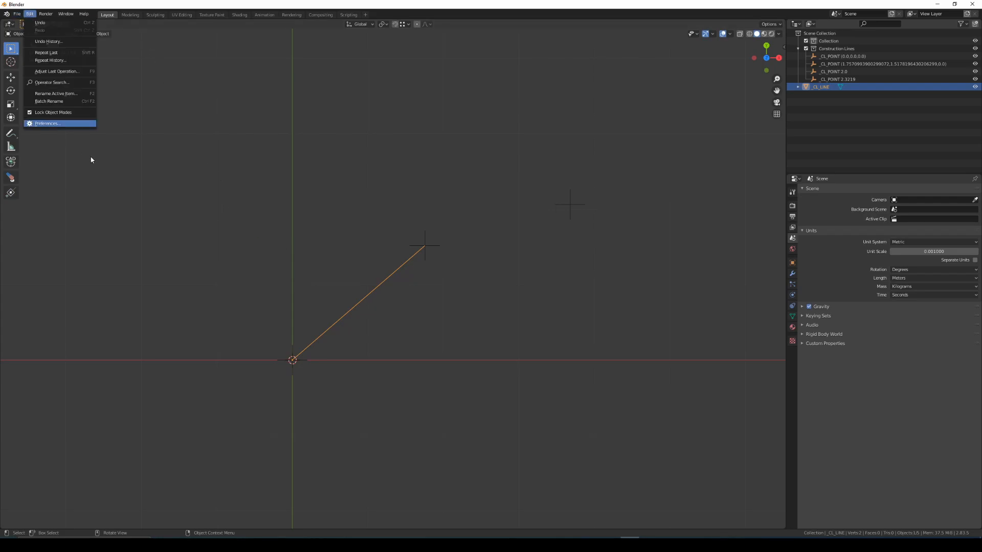
click(57, 125)
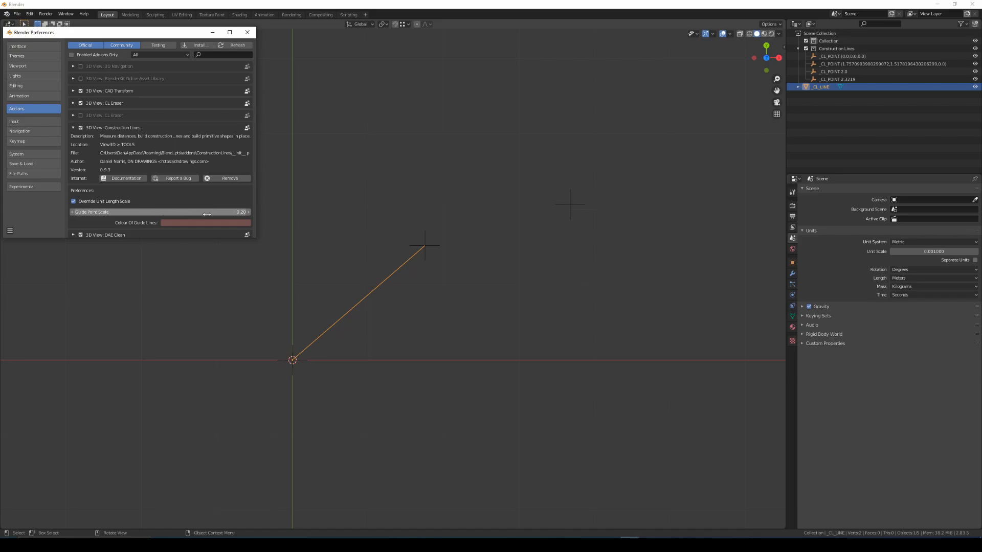
click(237, 210)
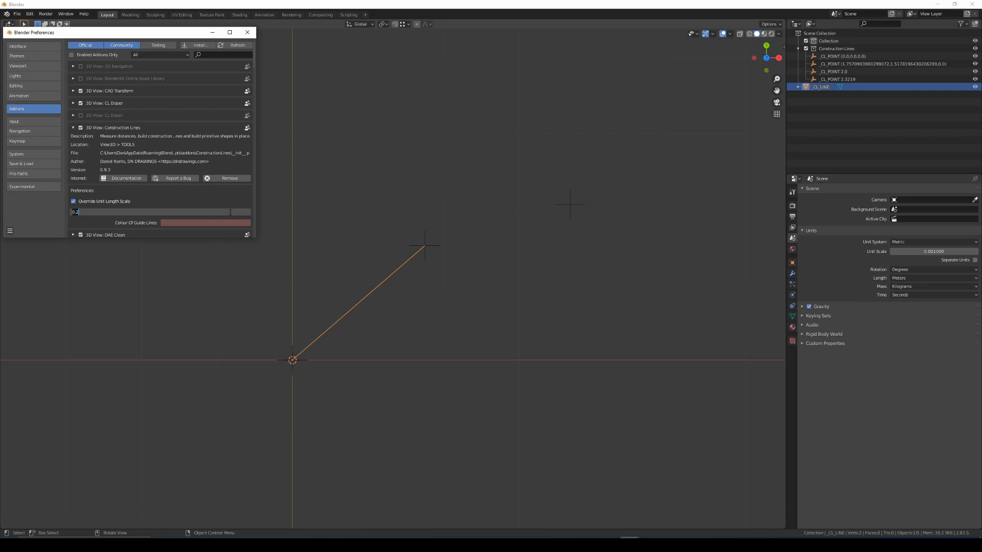
text(1)
key(Return)
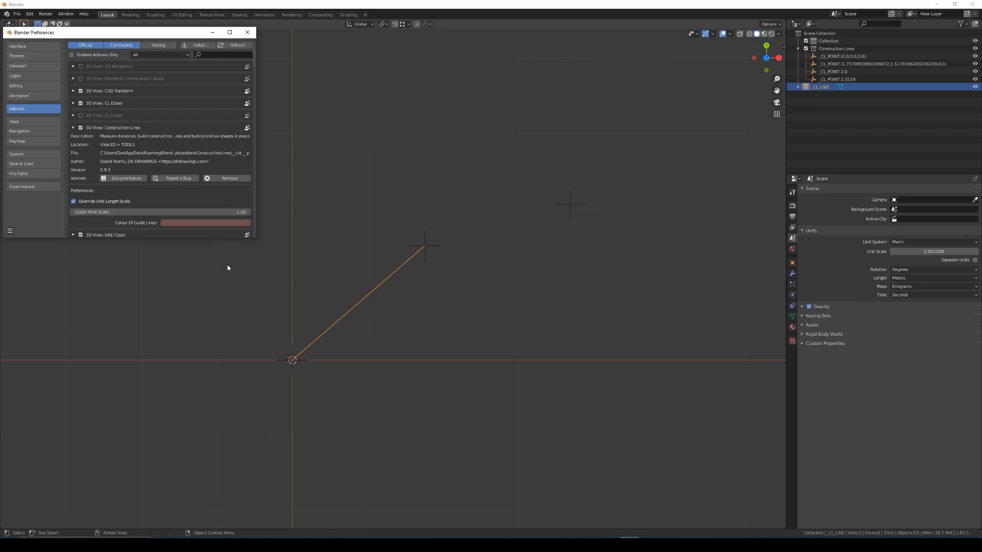
click(247, 32)
Step: Draw a guide about 4.22 mm long from the origin, ending below the outer end of the existing upper guide
click(11, 195)
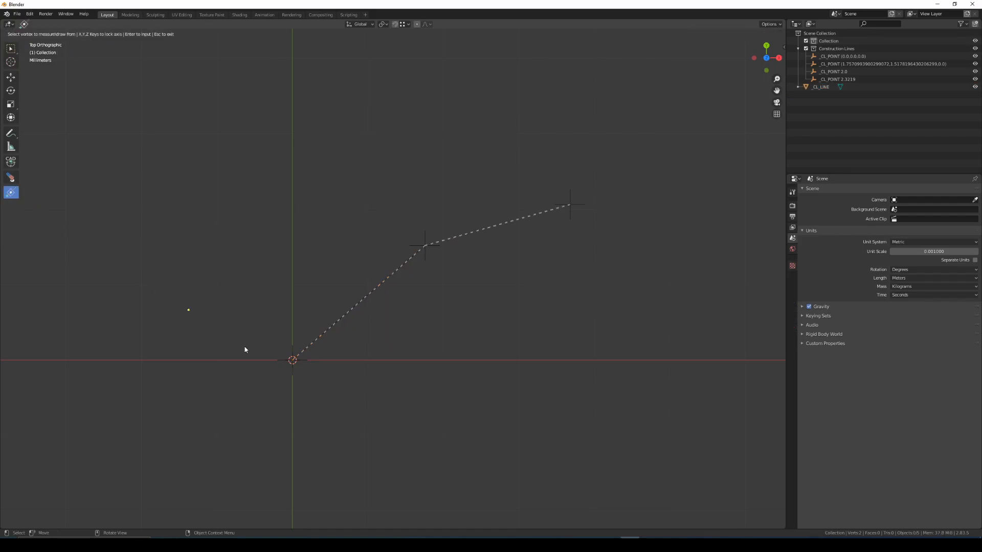
click(292, 361)
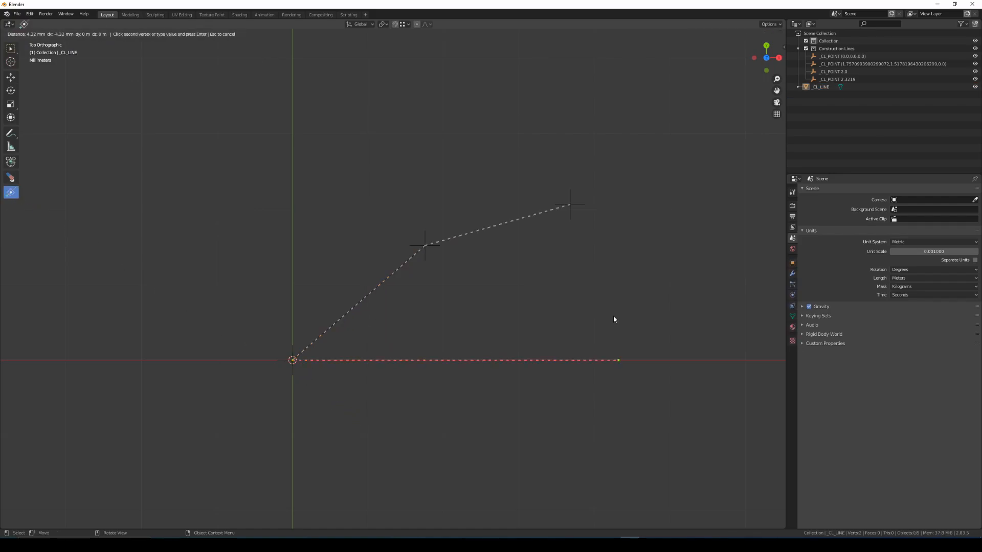
click(603, 288)
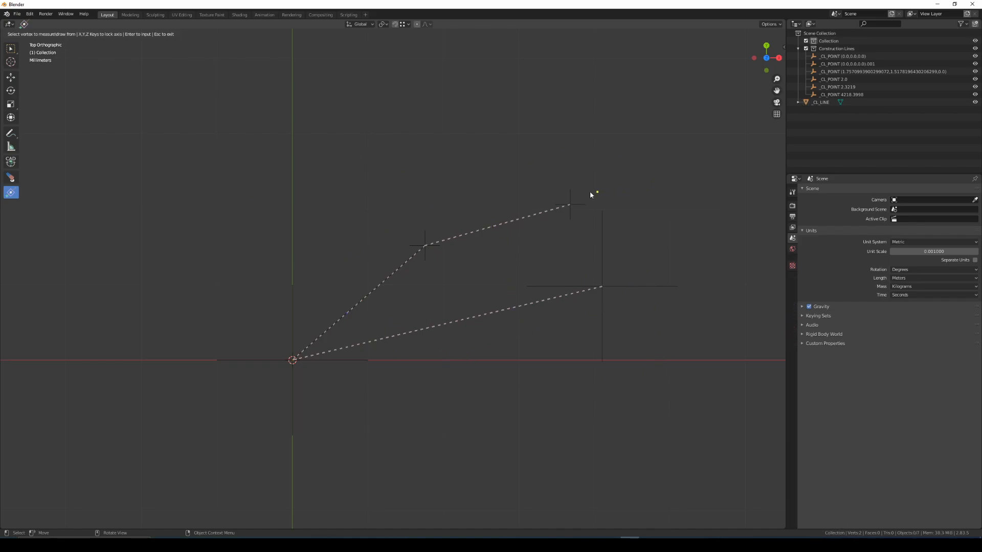
Step: Apply the current guide point scale to all guide points and leave the guide tool
right_click(490, 240)
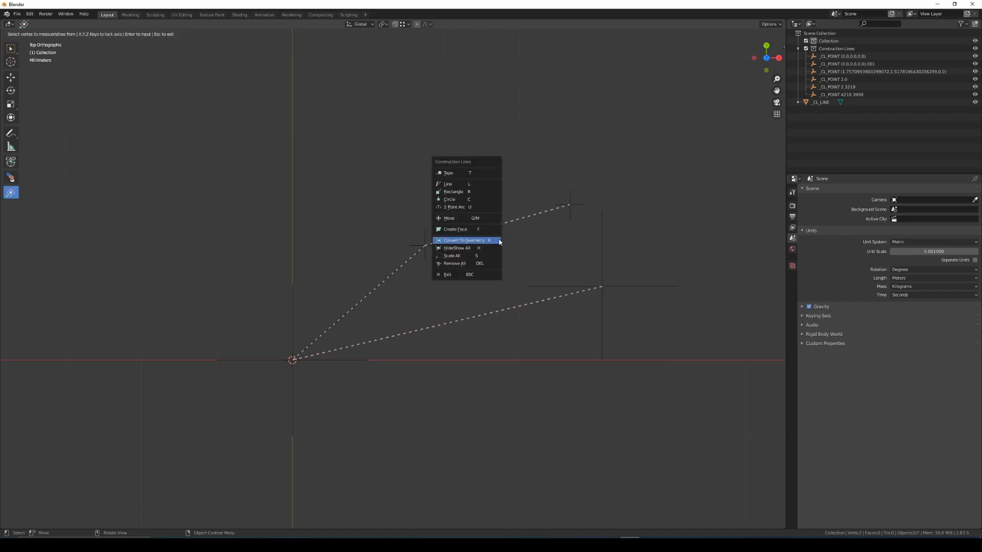
click(496, 255)
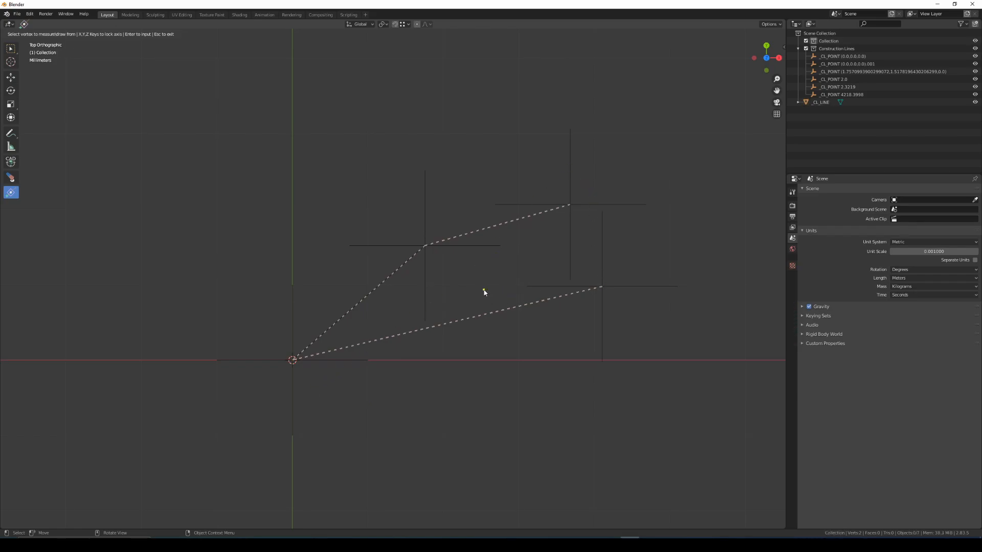
key(Escape)
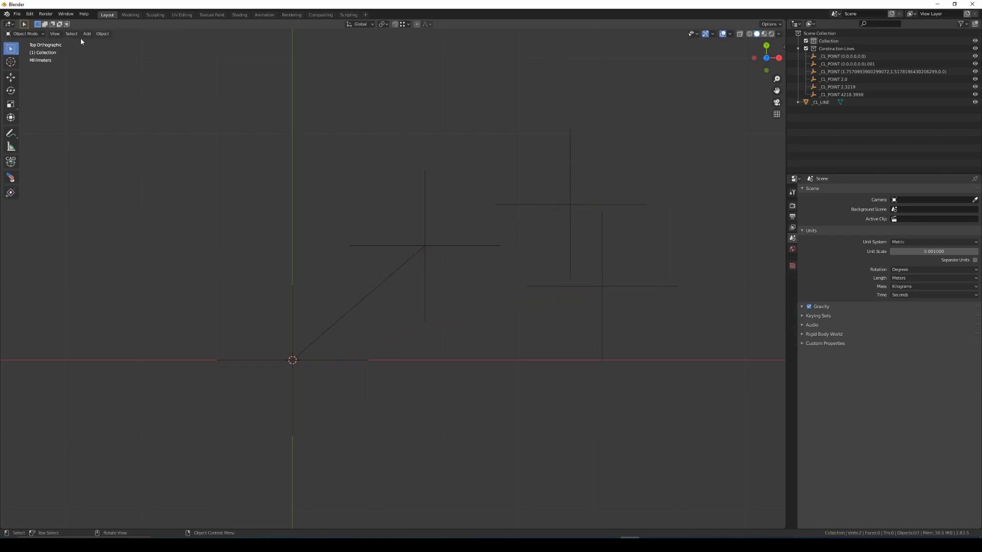
Step: Set the Construction Lines add-on's Guide Point Scale to 0.1 in the preferences and close them
click(30, 14)
click(70, 124)
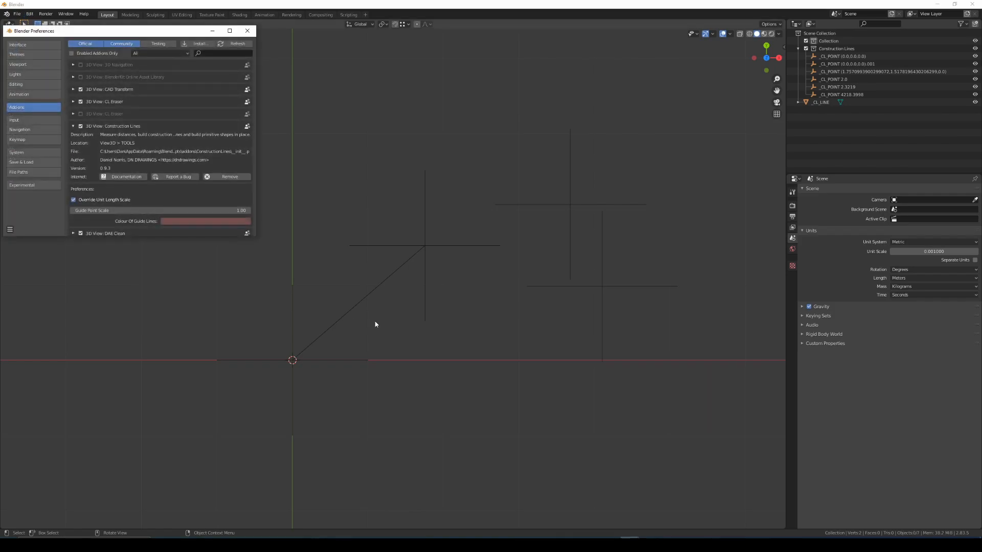
click(234, 211)
text(0.1)
key(Return)
click(247, 31)
Step: Restart the Construction Lines tool and rescale all guide points to the 0.1 setting
click(11, 193)
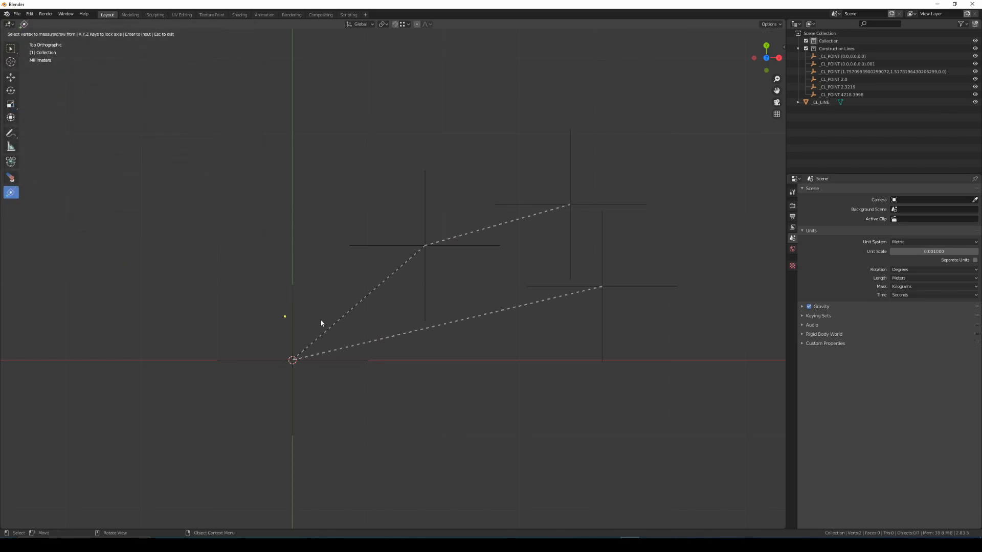
right_click(481, 267)
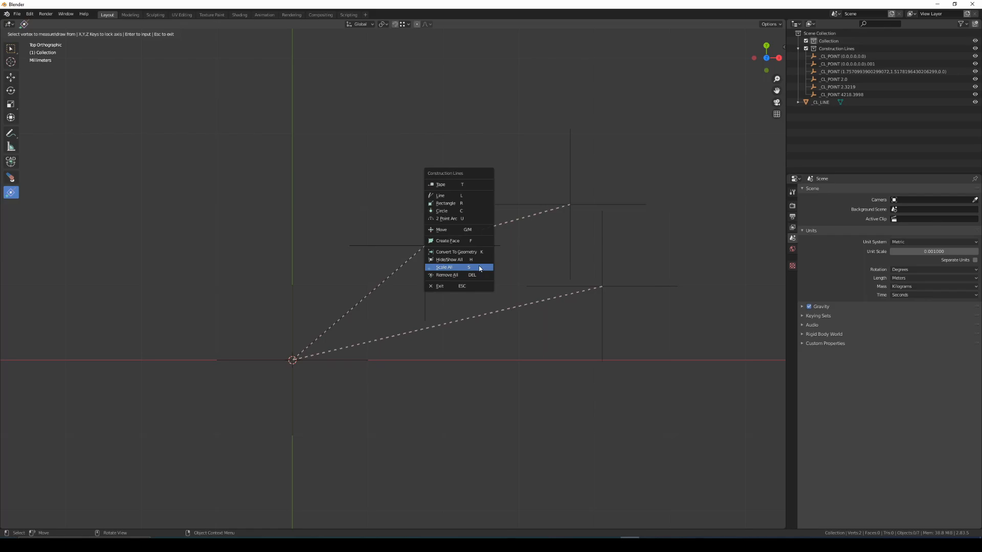
click(479, 268)
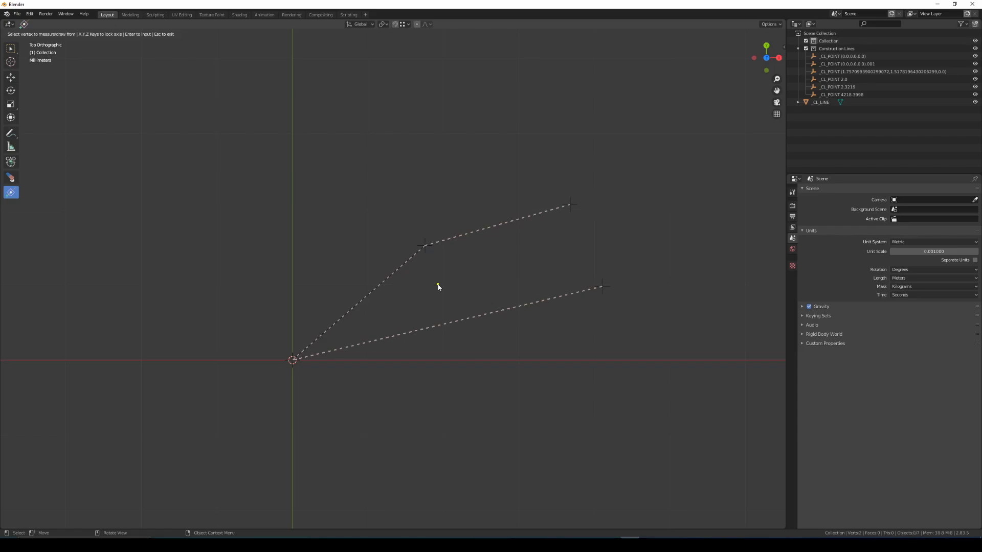
click(390, 272)
click(427, 246)
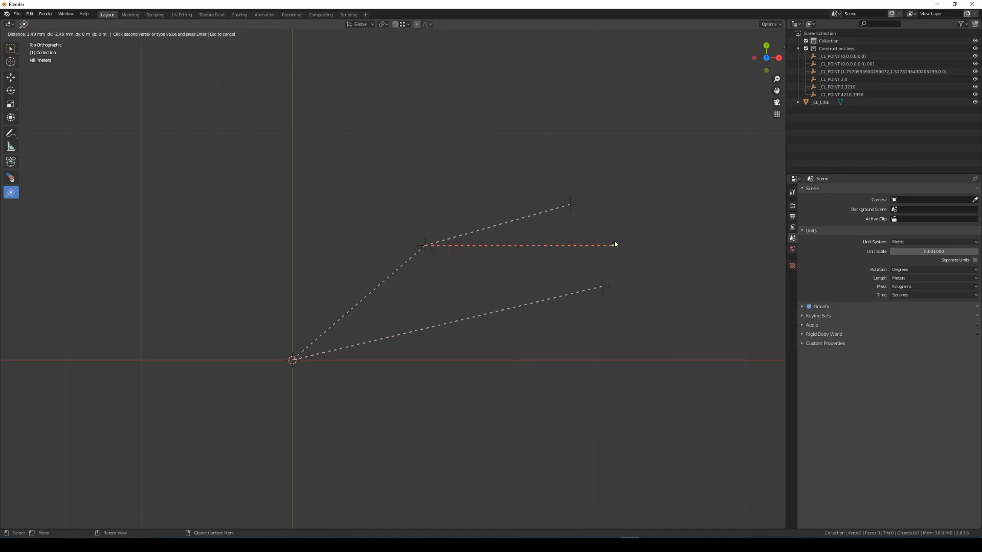
scroll(627, 241, up, 2)
shift+middle_drag(627, 236, 553, 261)
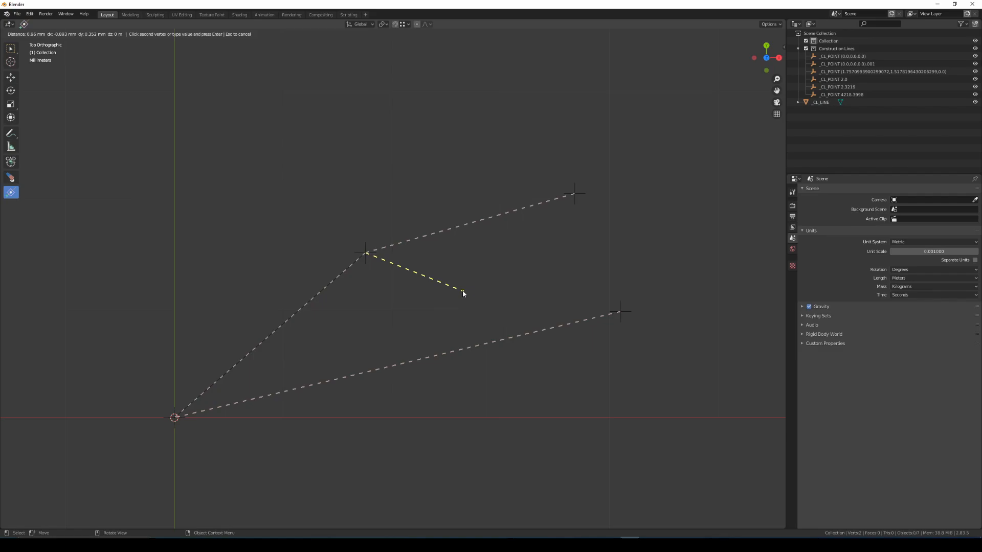
scroll(436, 185, down, 3)
key(Escape)
Step: Draw a guide about 1.36 mm long from the origin, sloping below the X axis, with guide points dividing it into four equal parts
shift+middle_drag(462, 322, 386, 294)
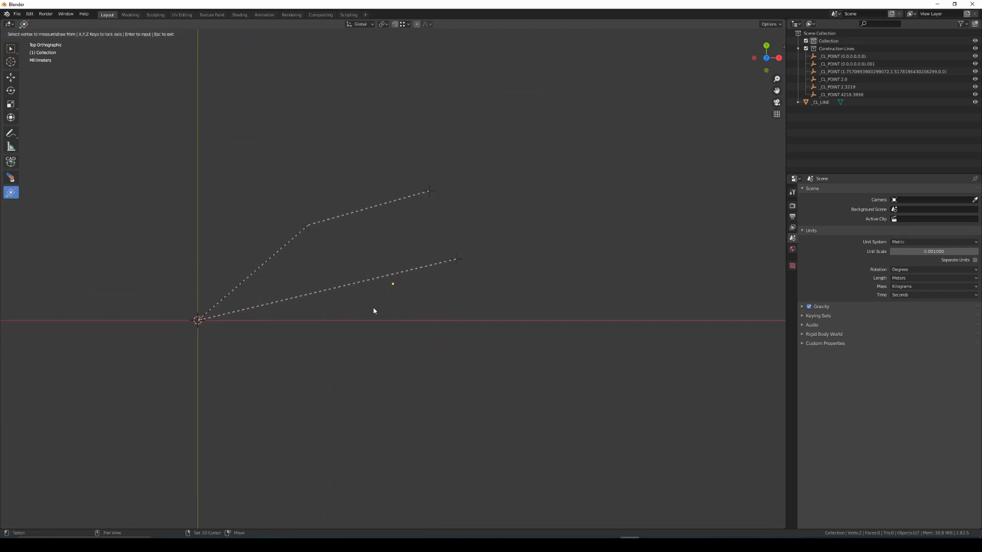
click(199, 321)
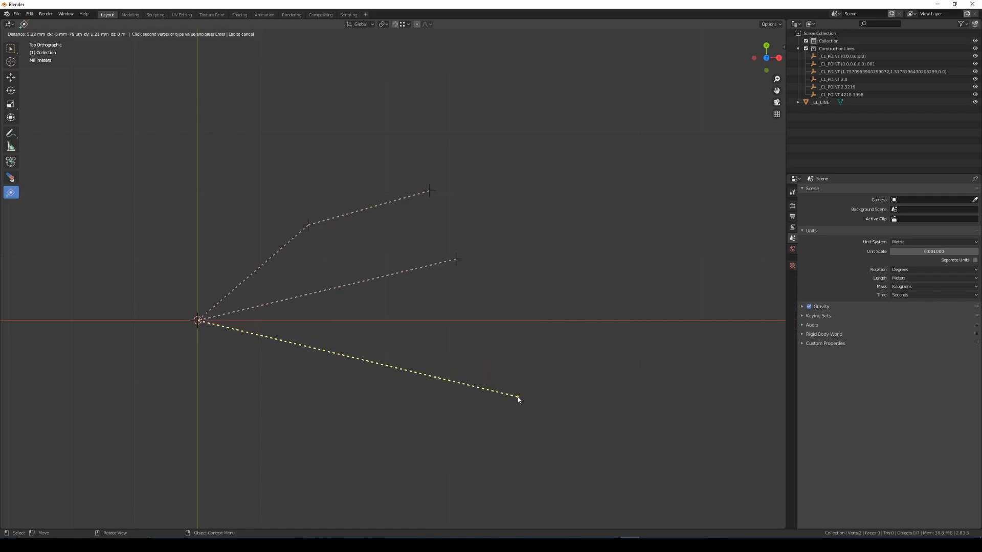
shift+middle_drag(500, 408, 561, 371)
scroll(562, 371, up, 2)
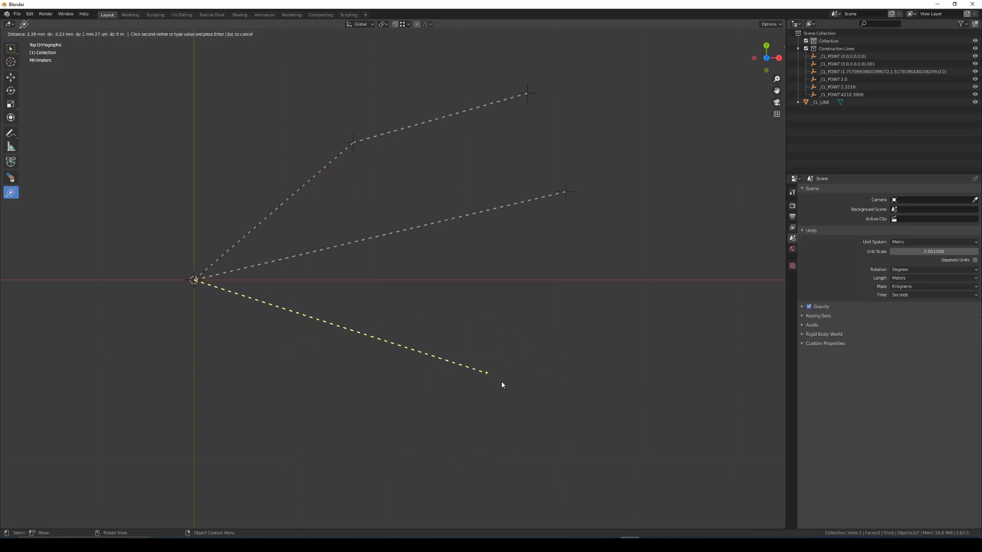
key(ctrl)
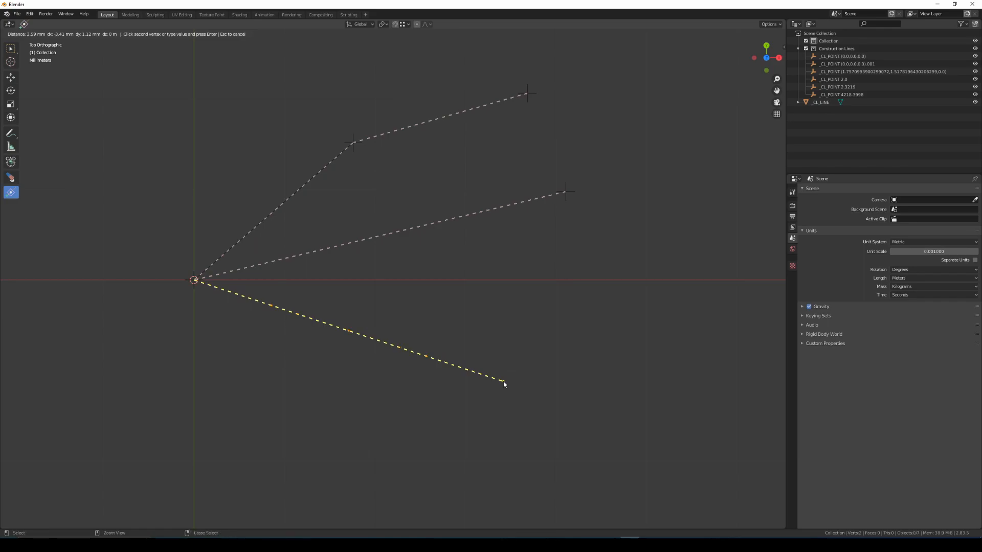
scroll(290, 314, up, 5)
shift+middle_drag(232, 321, 555, 339)
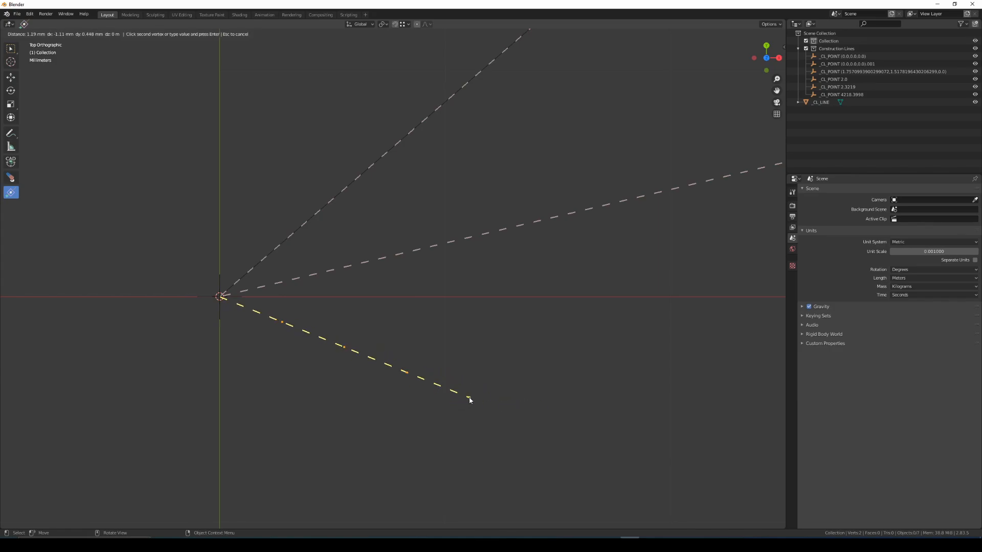
click(504, 406)
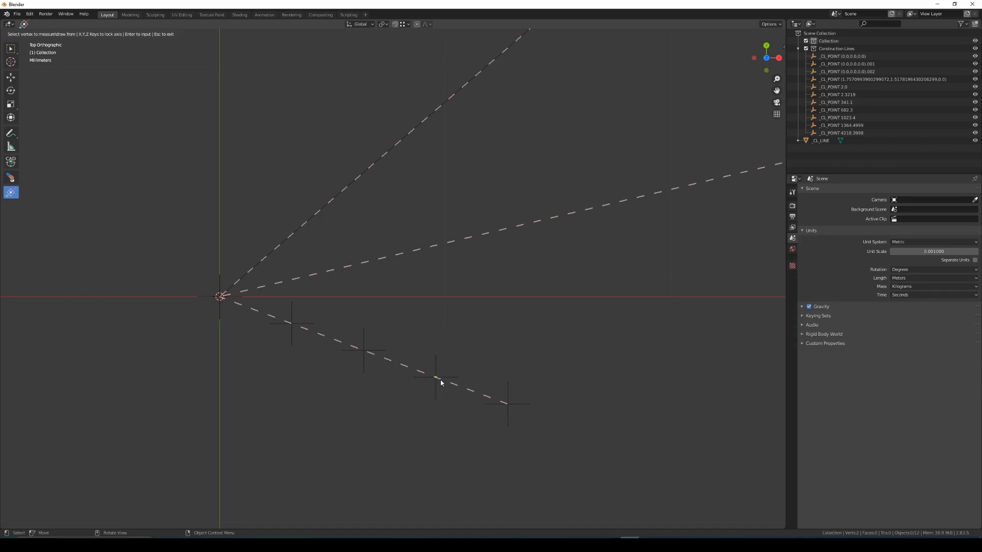
Step: Start a 2 Point Arc from the origin and place its second endpoint on the positive X axis
scroll(460, 425, down, 2)
shift+middle_drag(467, 432, 385, 442)
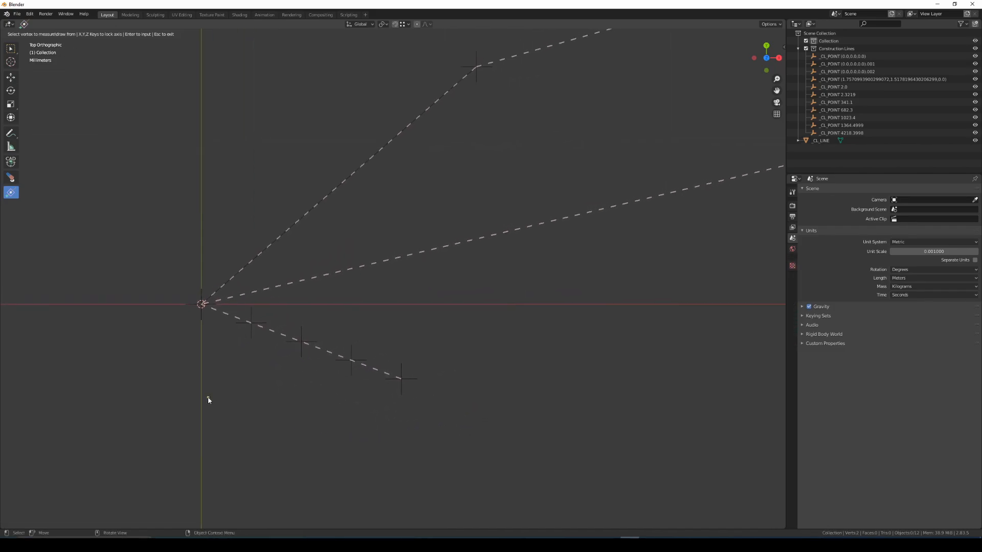
click(208, 307)
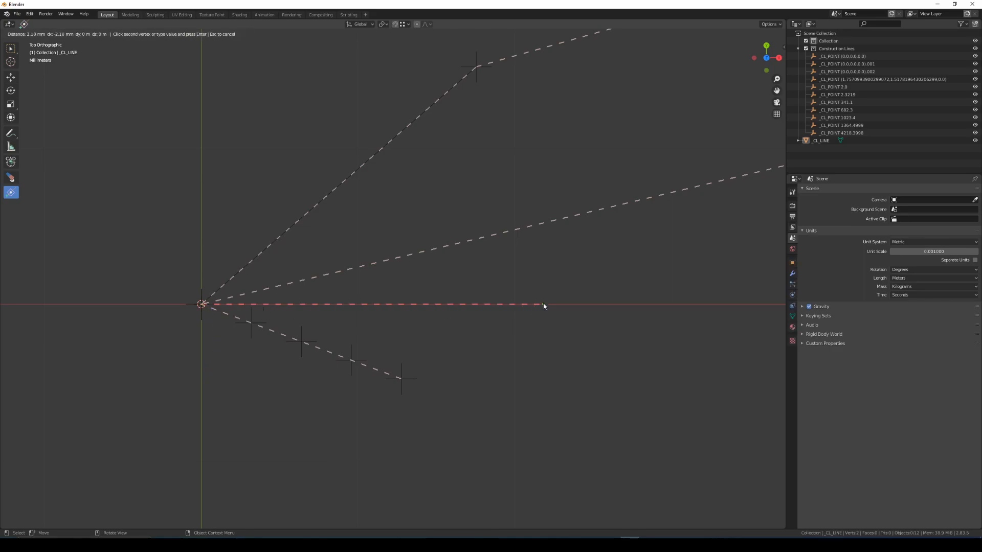
right_click(519, 306)
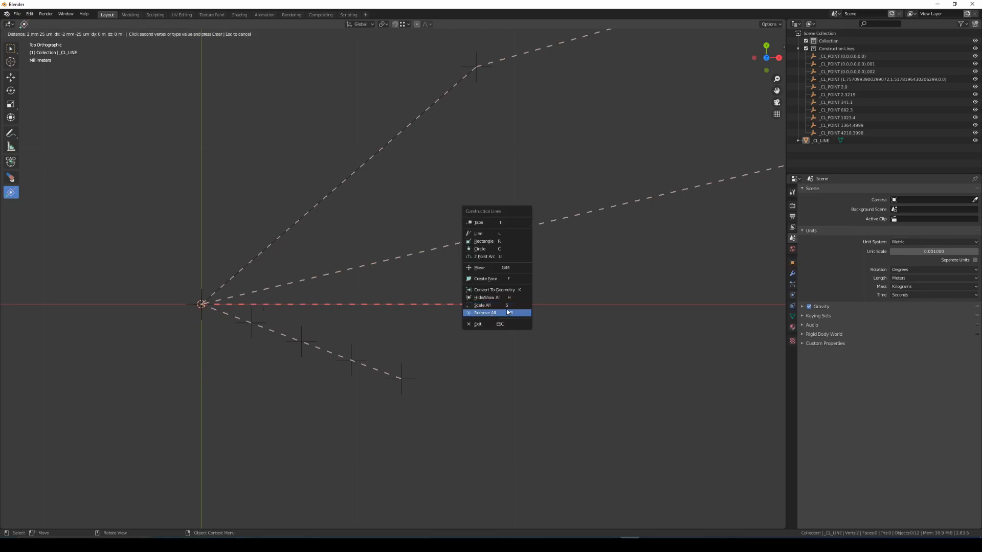
click(511, 258)
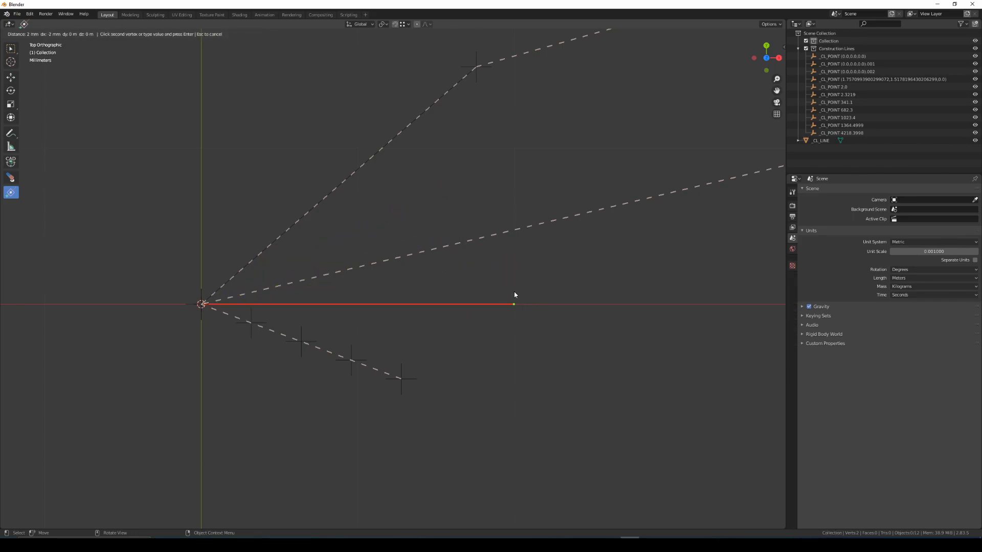
click(473, 292)
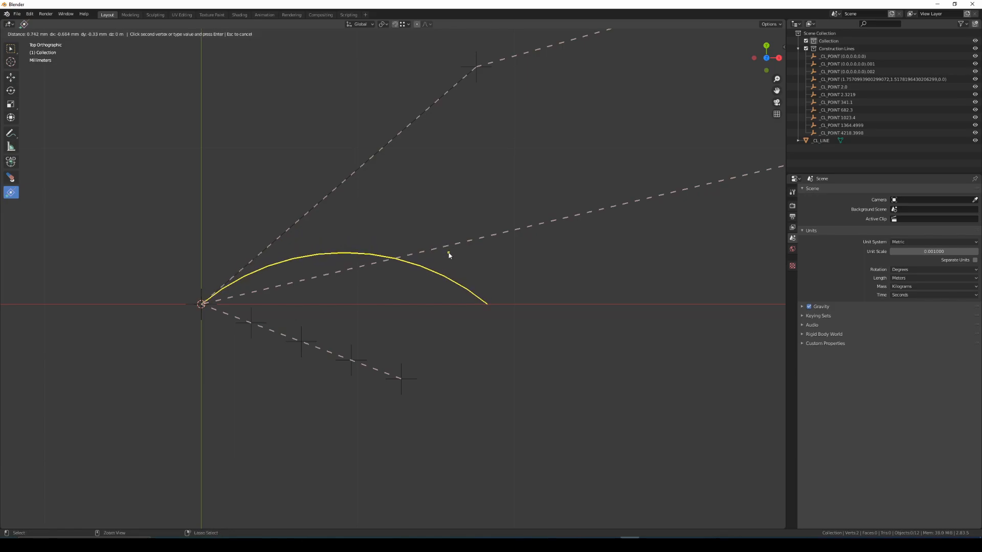
Step: Vary the segment count of the pending 2 Point Arc from the origin, reducing it to 2 segments
ctrl+scroll(449, 255, down, 7)
ctrl+scroll(449, 255, up, 9)
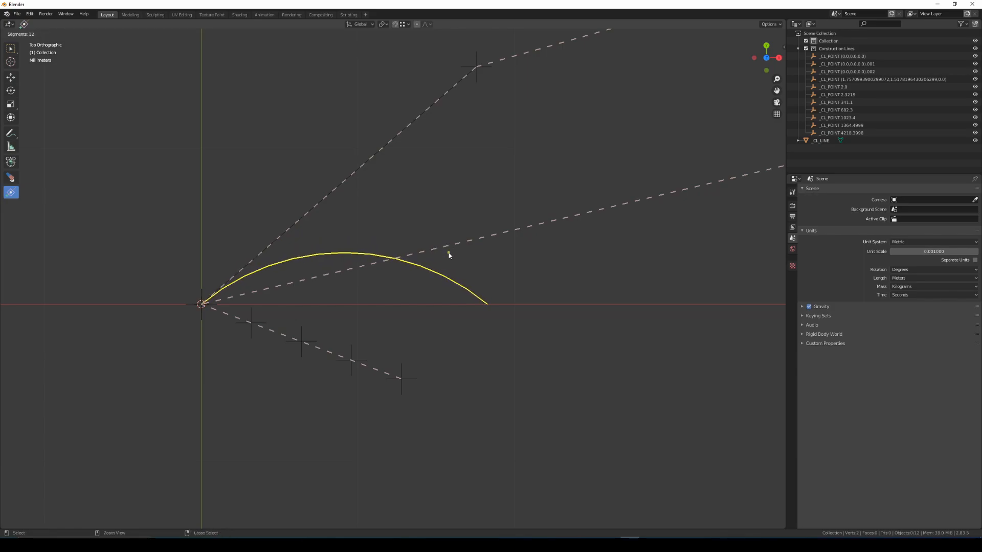
ctrl+scroll(449, 254, up, 6)
ctrl+scroll(449, 254, down, 6)
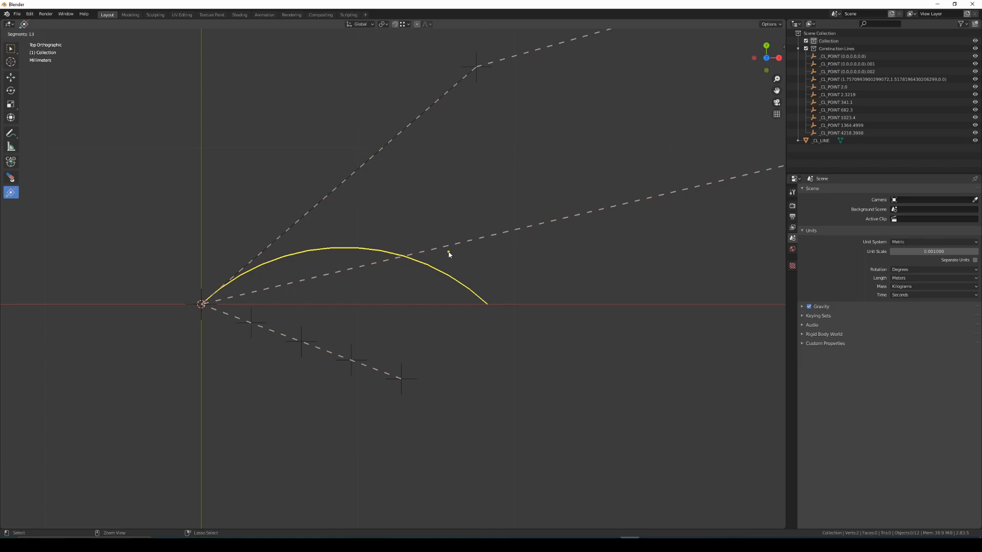
ctrl+scroll(450, 254, down, 5)
ctrl+scroll(449, 255, down, 2)
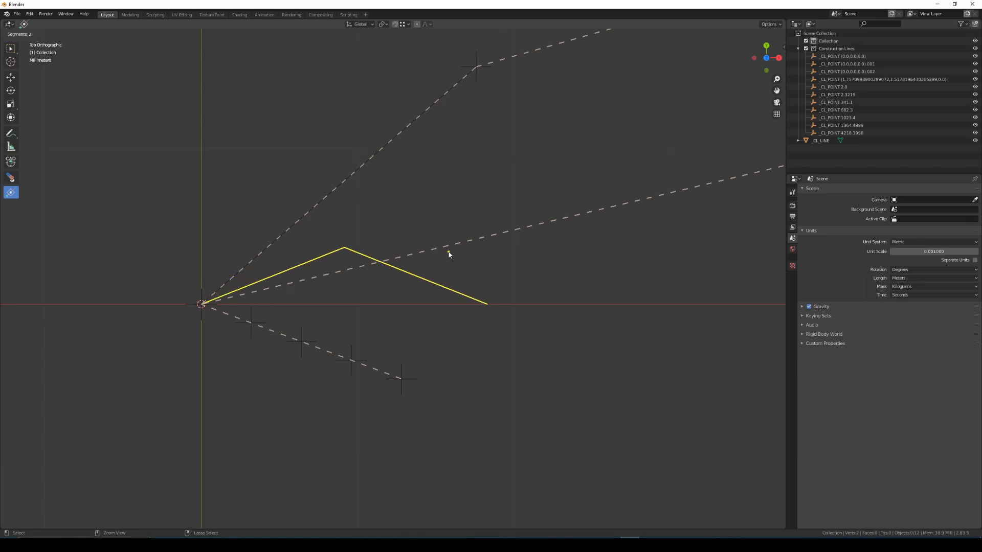
Step: Try low segment counts between 2 and 5 on the pending 2 Point Arc, and cancel the arc
ctrl+scroll(449, 255, up, 3)
ctrl+scroll(449, 255, down, 2)
ctrl+scroll(449, 254, up, 2)
ctrl+scroll(449, 254, down, 3)
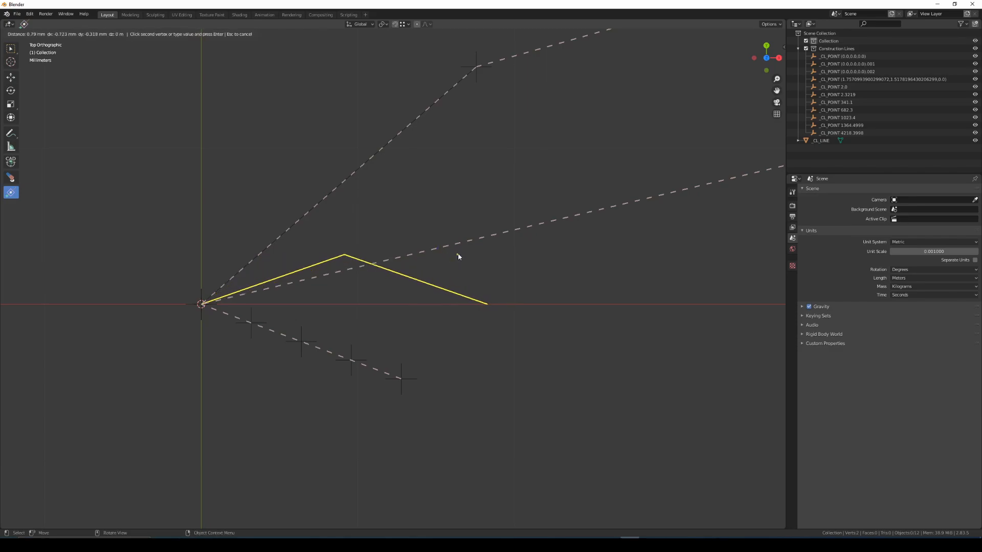
ctrl+scroll(464, 255, up, 2)
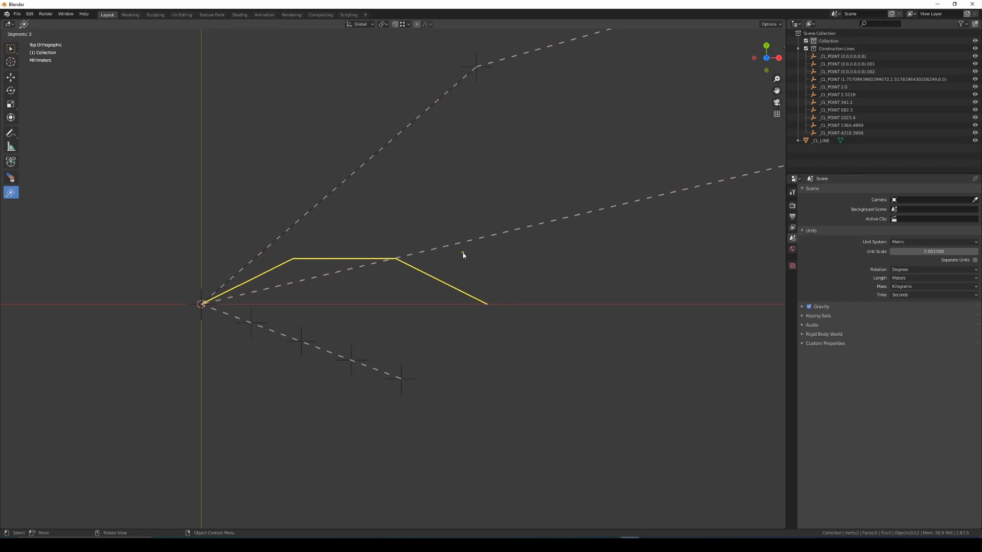
ctrl+scroll(464, 255, down, 1)
ctrl+scroll(457, 256, up, 2)
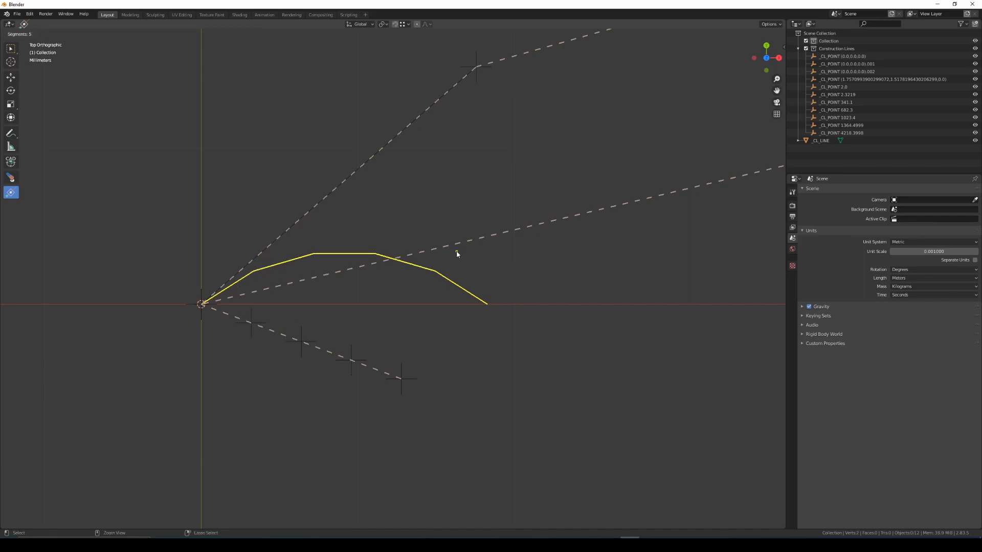
ctrl+scroll(458, 257, down, 3)
ctrl+scroll(455, 257, up, 4)
ctrl+scroll(455, 257, down, 1)
ctrl+scroll(508, 245, down, 4)
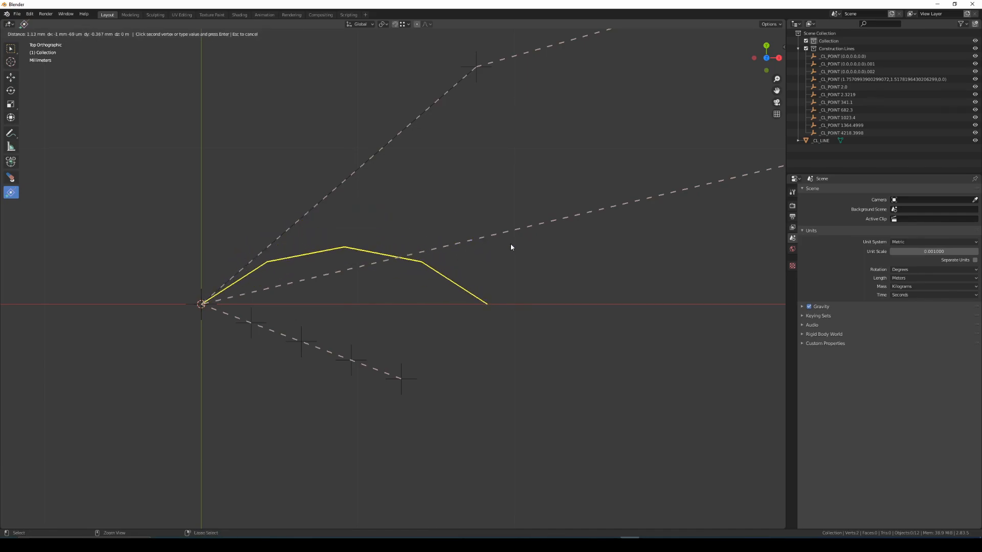
ctrl+scroll(495, 267, up, 3)
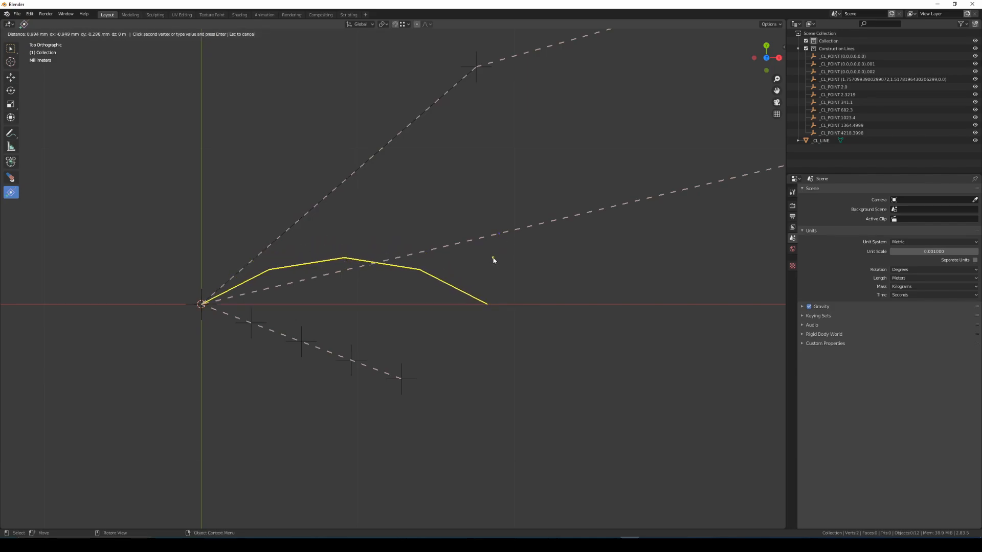
key(Escape)
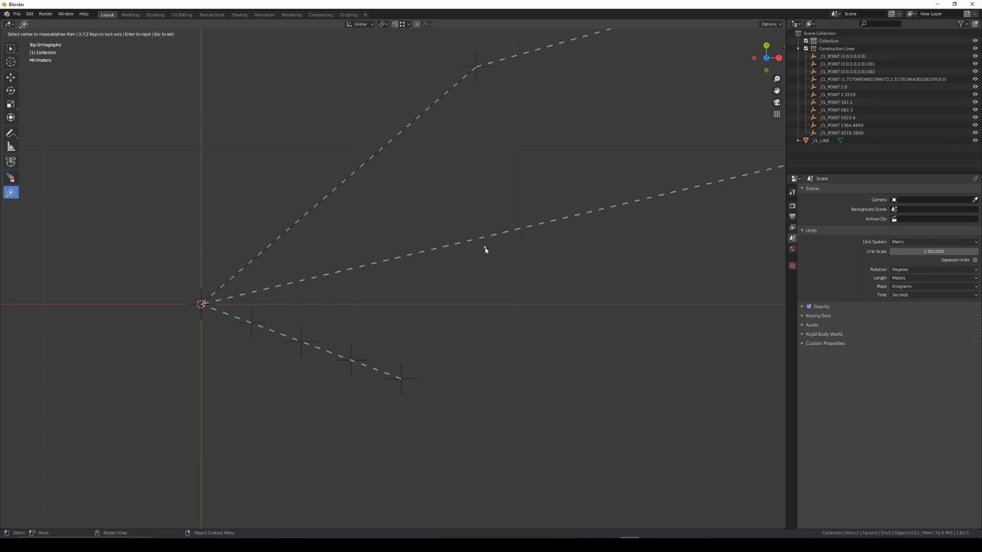
Step: Try alternating between the Line and Tape tools for a segment started at the origin, and exit Construction Lines
click(201, 305)
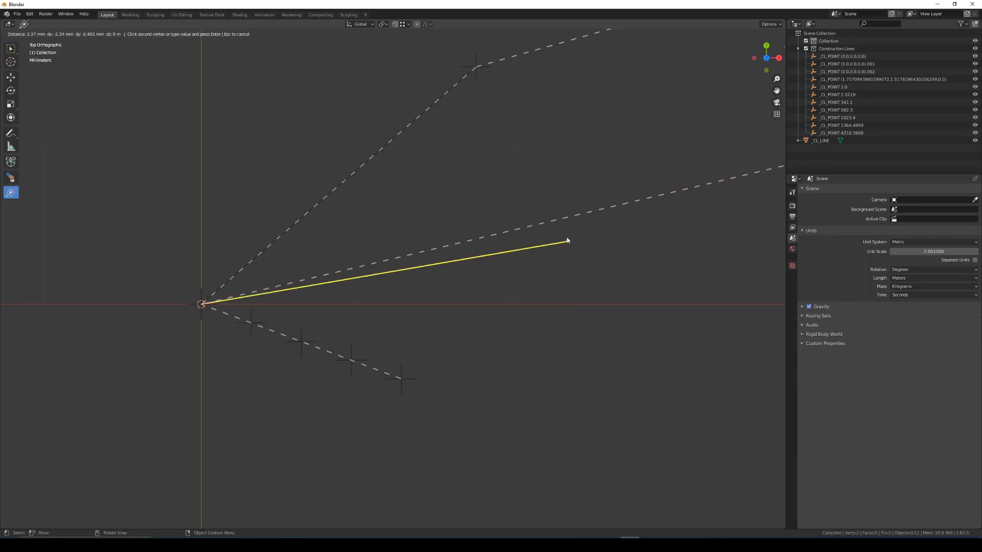
right_click(552, 244)
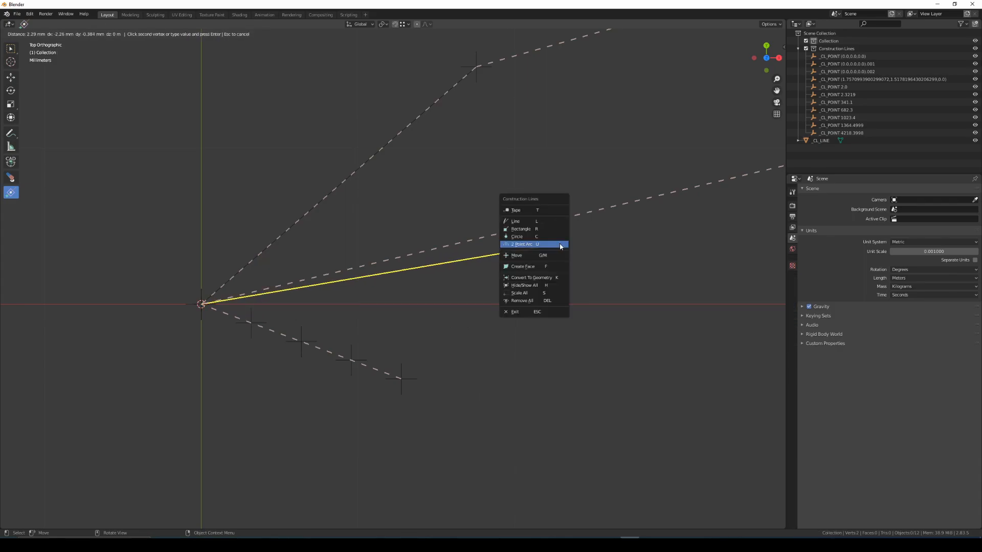
click(545, 212)
scroll(575, 233, down, 2)
scroll(573, 234, down, 2)
shift+middle_drag(568, 248, 516, 251)
scroll(454, 251, up, 1)
scroll(454, 252, up, 1)
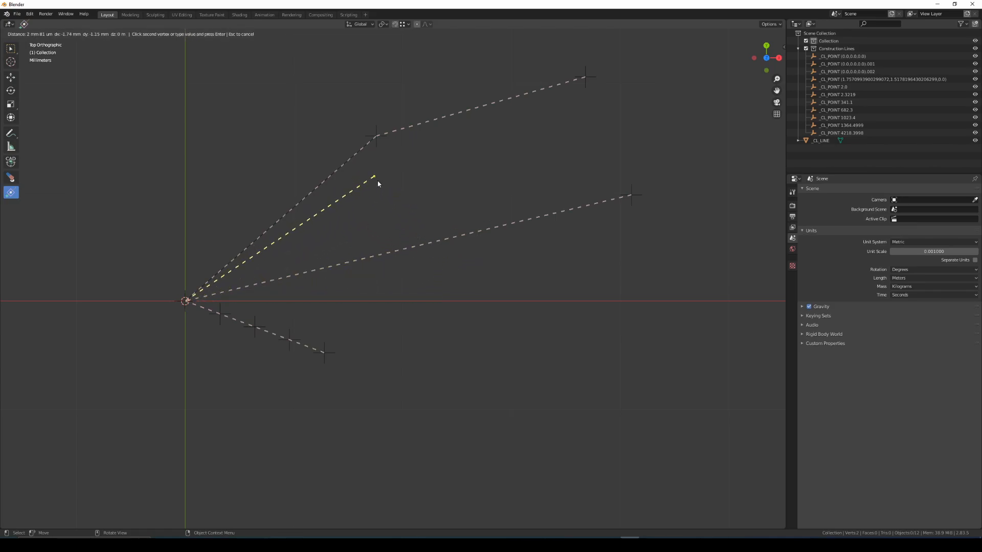
right_click(493, 262)
click(496, 265)
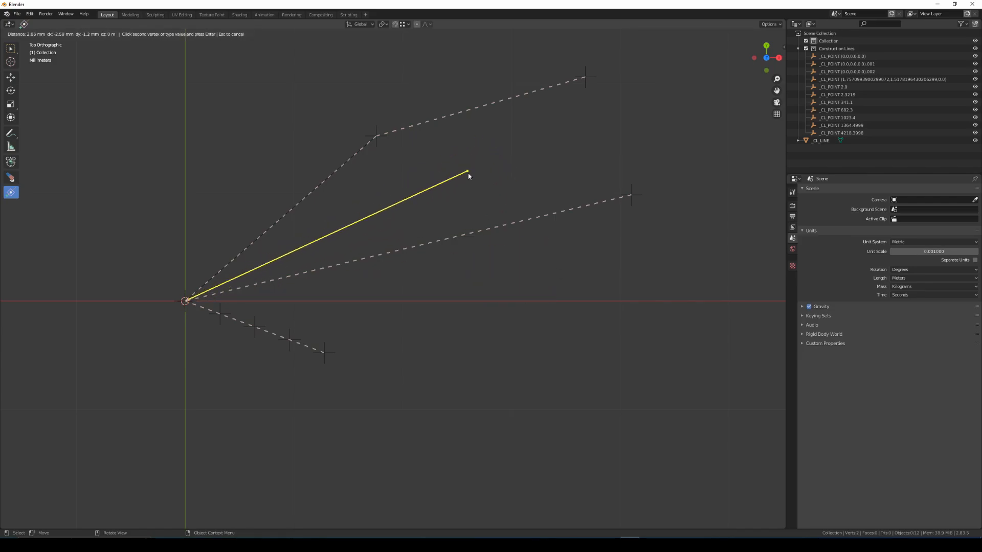
right_click(543, 247)
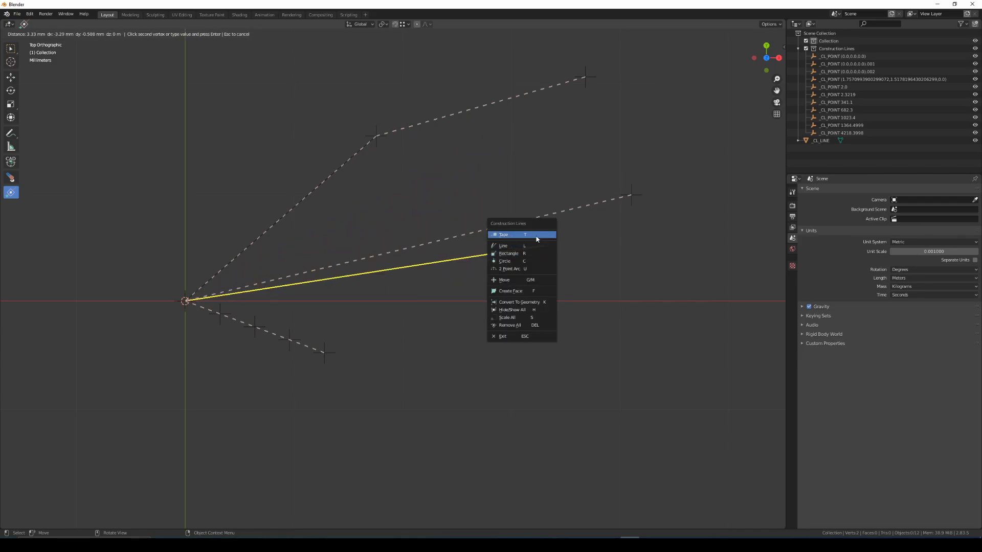
click(542, 231)
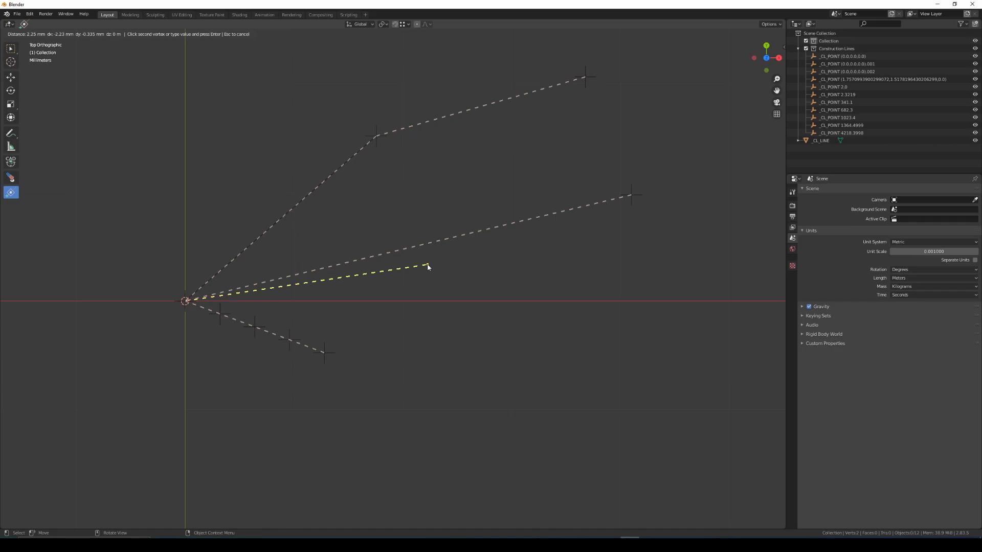
key(Escape)
Step: Select all construction guide points and the line in the scene and delete them
drag(196, 115, 595, 438)
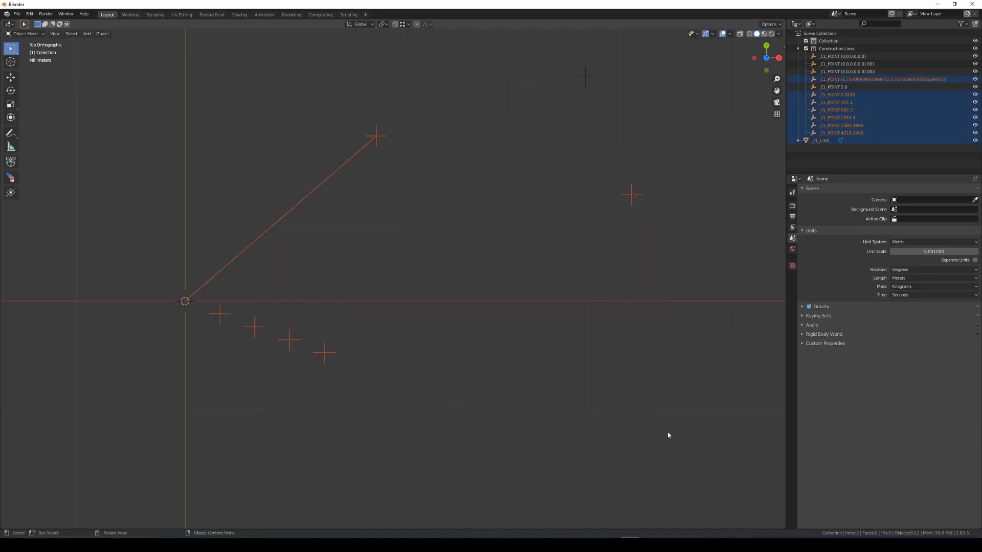
scroll(519, 355, down, 2)
drag(217, 106, 677, 390)
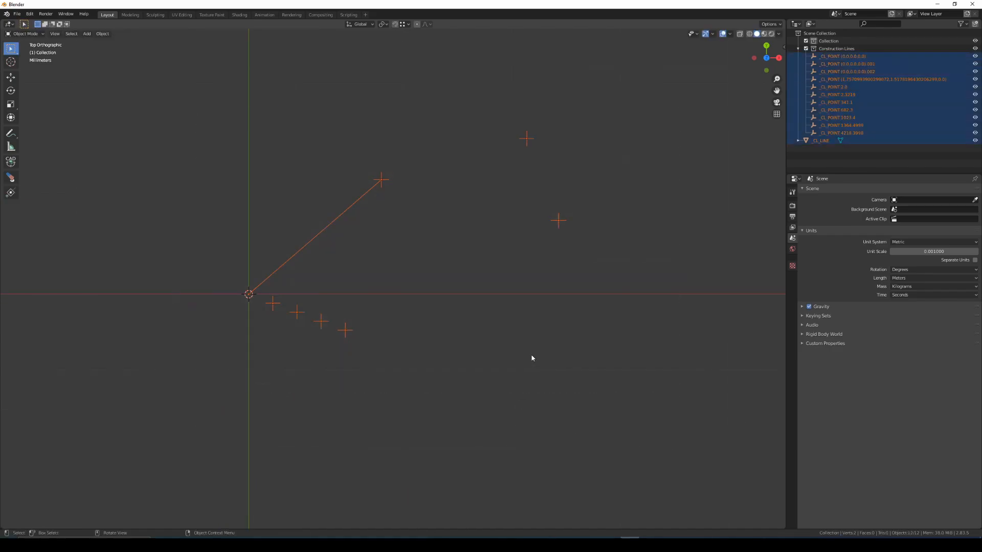
key(x)
click(532, 358)
Step: Add a cube mesh at the origin
key(shift+a)
mouse_move(337, 312)
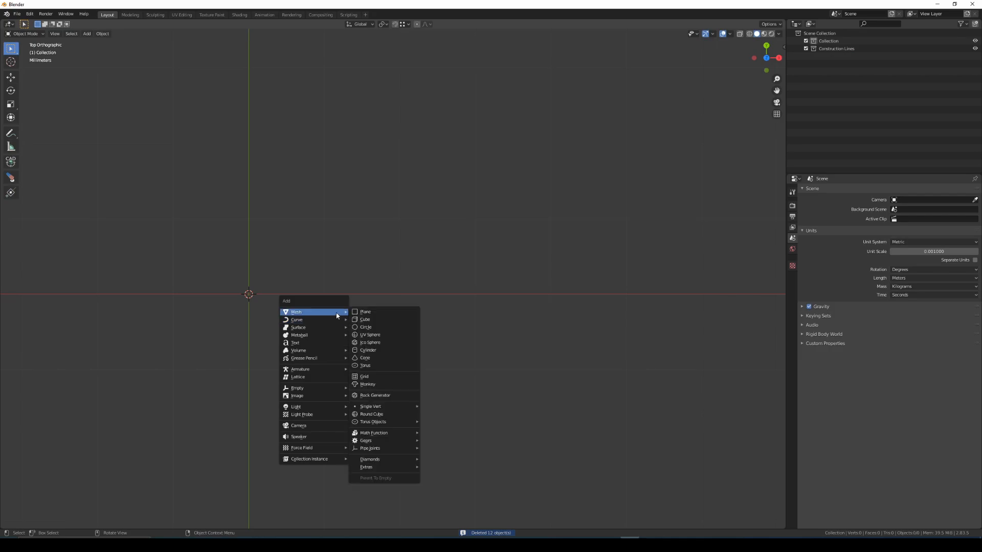
click(365, 319)
Step: Measure the cube's top front edge with the Construction Lines tool, and exit the tool
middle_drag(278, 274, 318, 252)
scroll(312, 287, down, 3)
shift+middle_drag(307, 309, 412, 318)
key(alt+grave)
click(333, 303)
scroll(472, 287, up, 4)
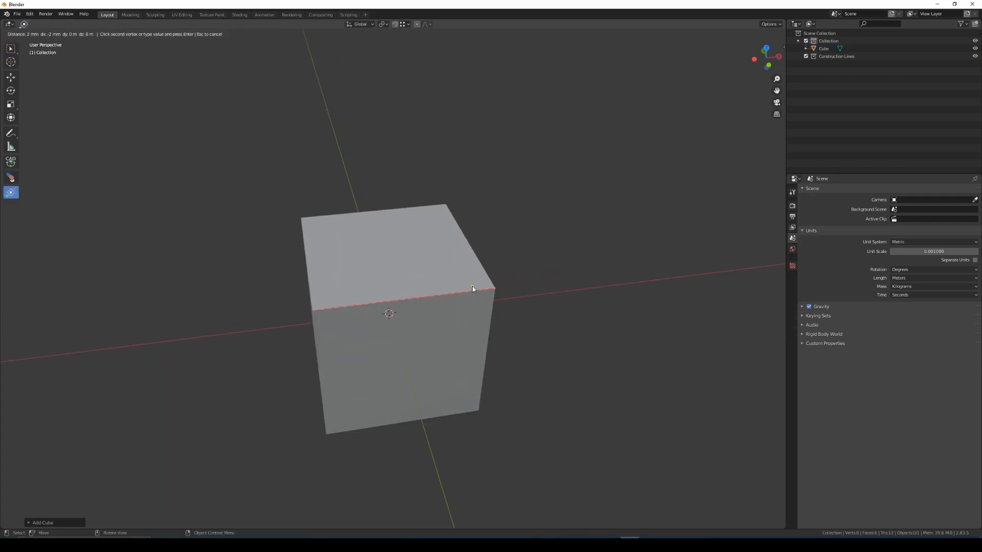
click(474, 288)
key(Escape)
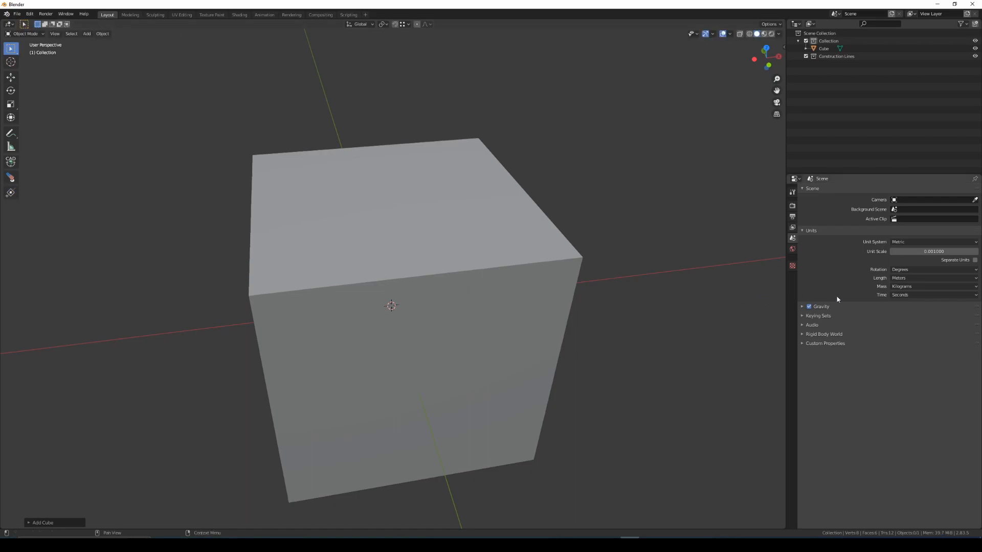
Step: Set the scene's Unit Scale to 1
click(929, 252)
text(1)
key(Return)
Step: Restart the Construction Lines tool and measure the cube's front-left vertical edge
key(alt+backslash)
click(256, 290)
click(250, 292)
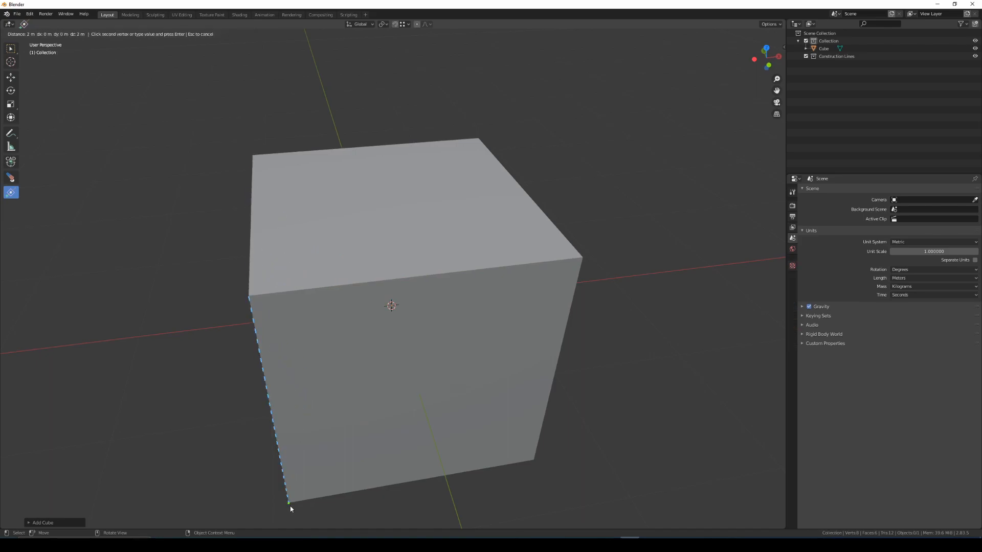
key(Escape)
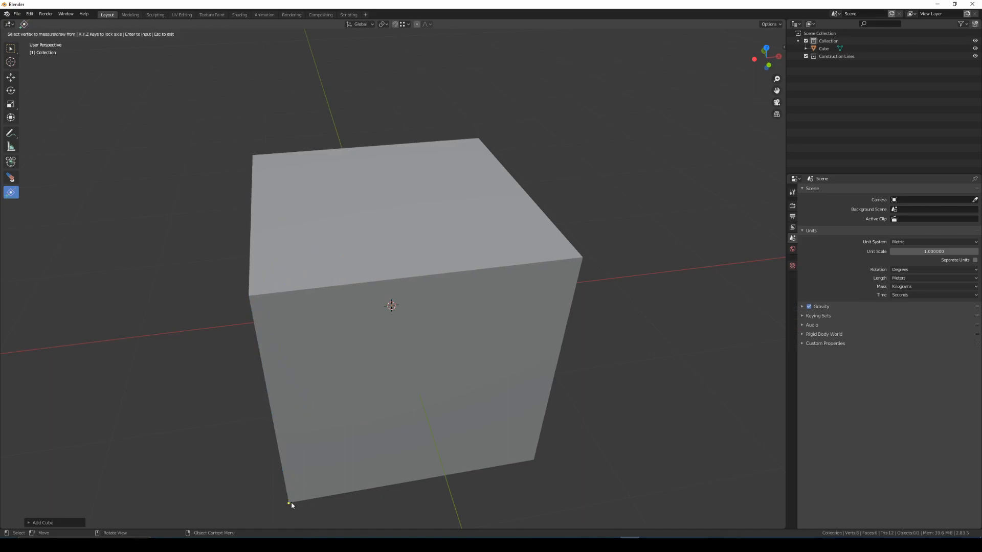
Step: Set the scene's length unit to Millimeters and measure the cube's top front edge
click(922, 278)
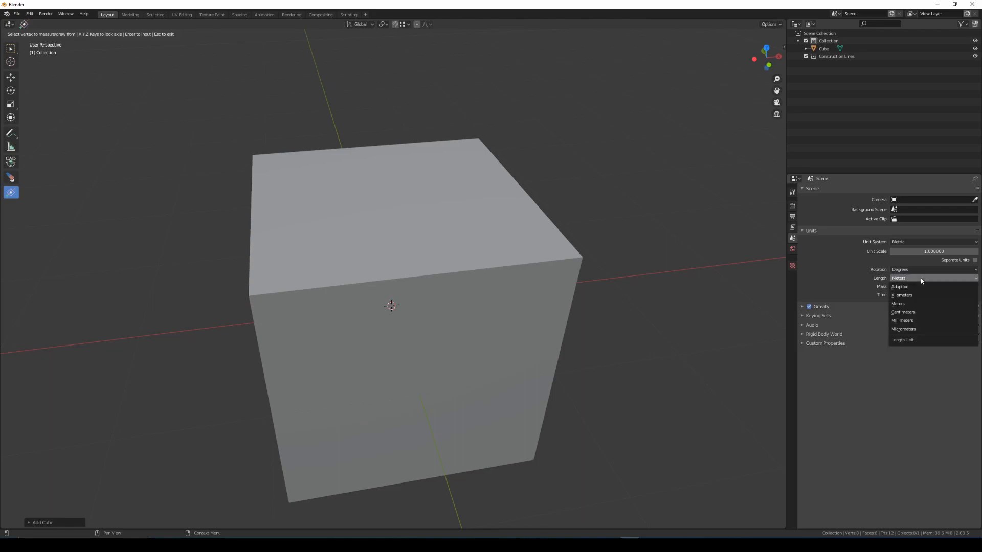
click(932, 321)
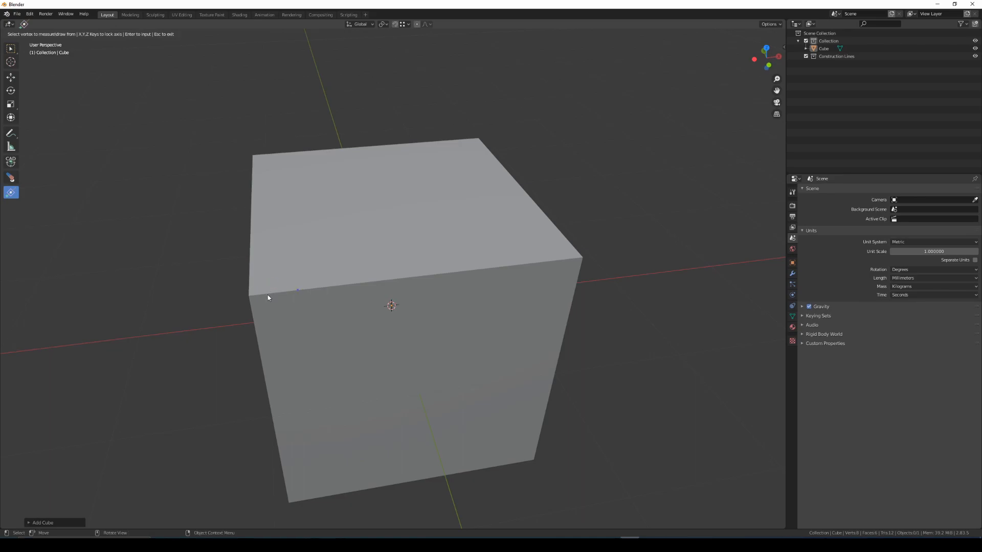
click(248, 297)
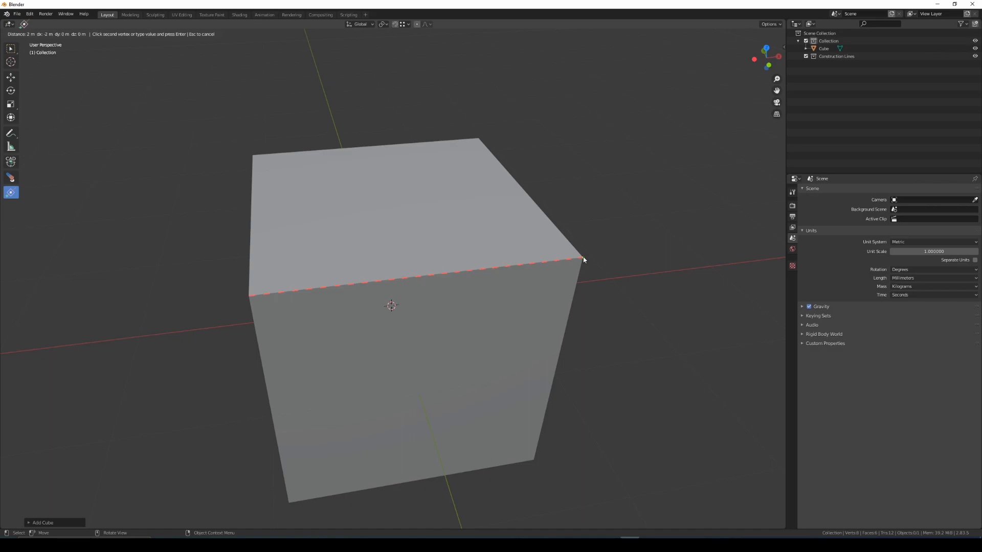
click(583, 259)
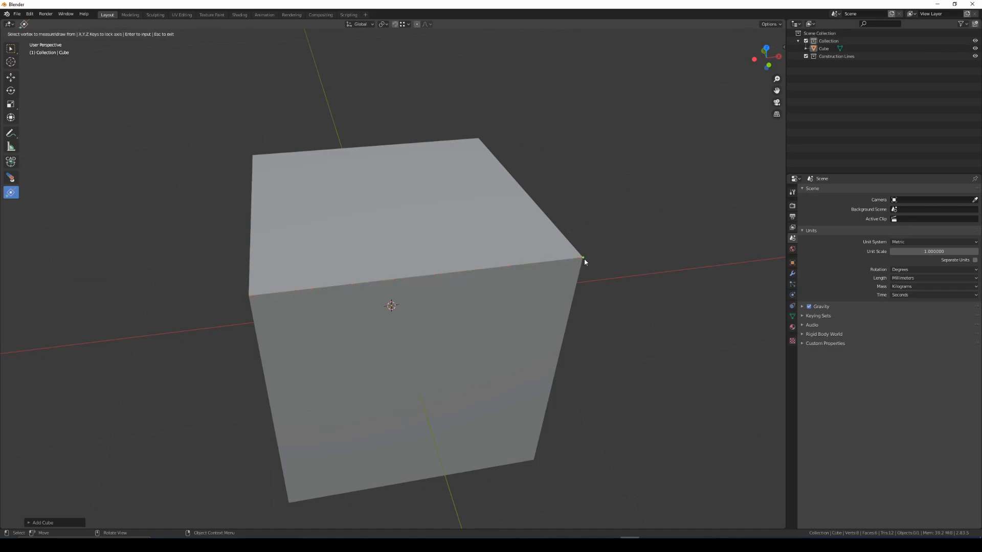
Step: Start a guide from the cube's front-right top corner, extending it beyond the cube along positive X
scroll(583, 261, down, 5)
mouse_move(588, 237)
middle_down()
mouse_move(574, 225)
mouse_move(582, 246)
mouse_move(590, 241)
middle_up()
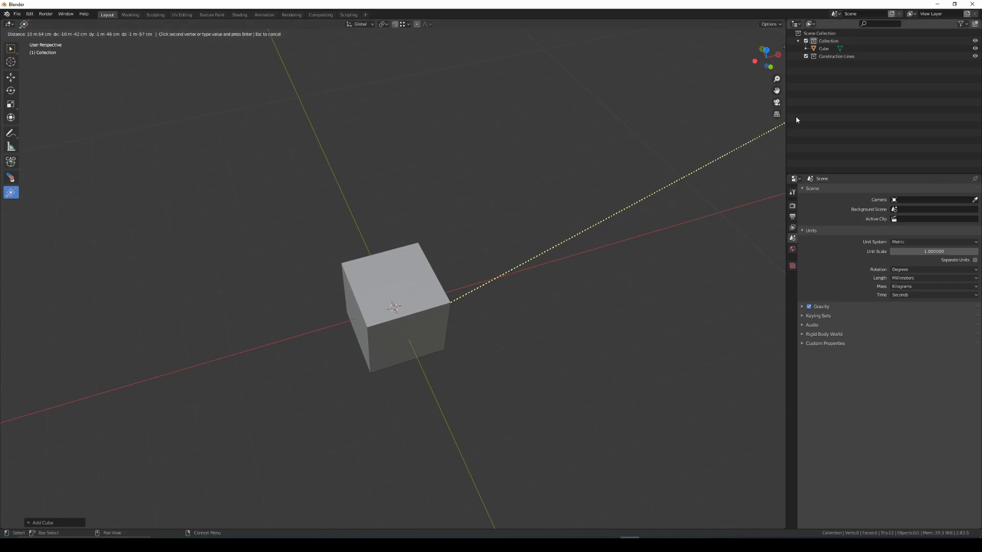
scroll(747, 153, down, 4)
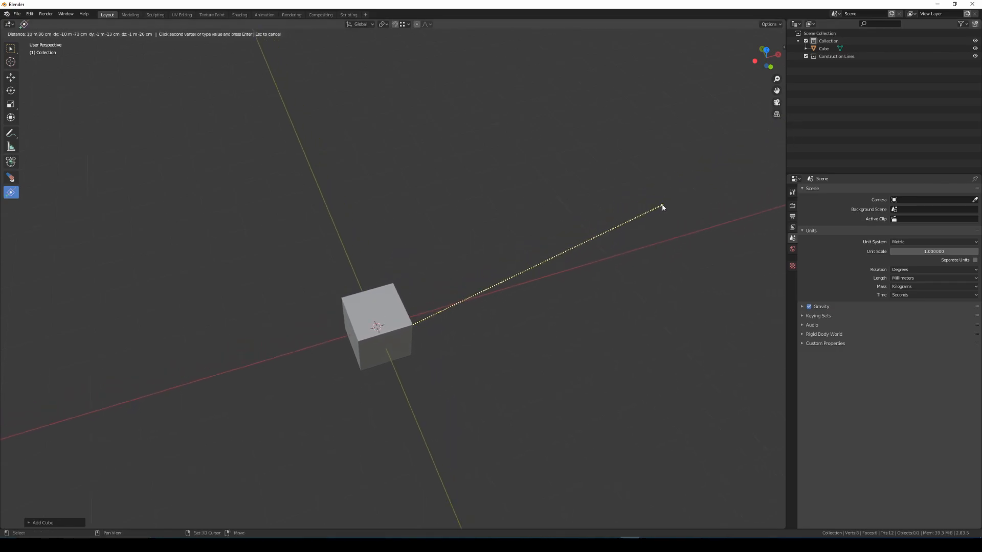
scroll(697, 201, up, 3)
scroll(670, 225, up, 1)
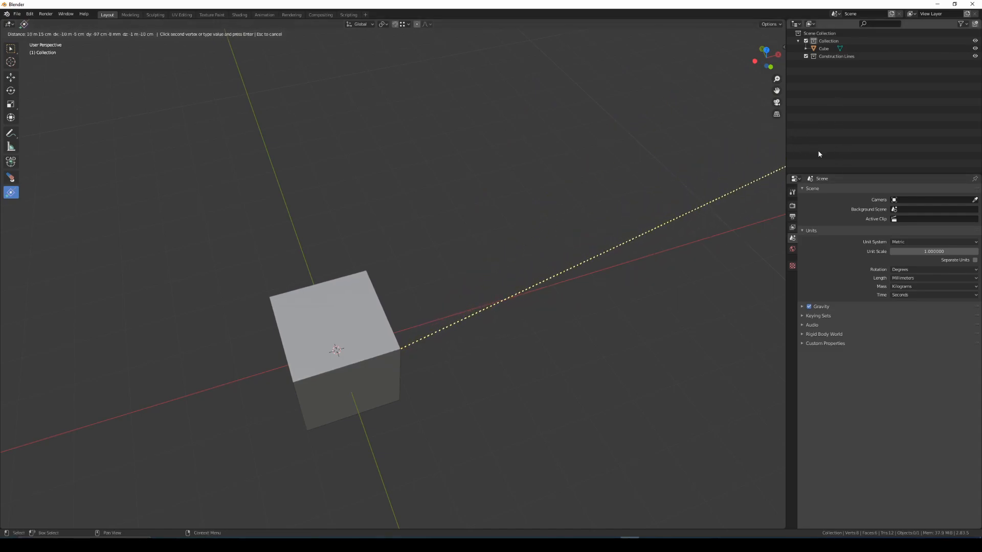
click(792, 250)
click(792, 239)
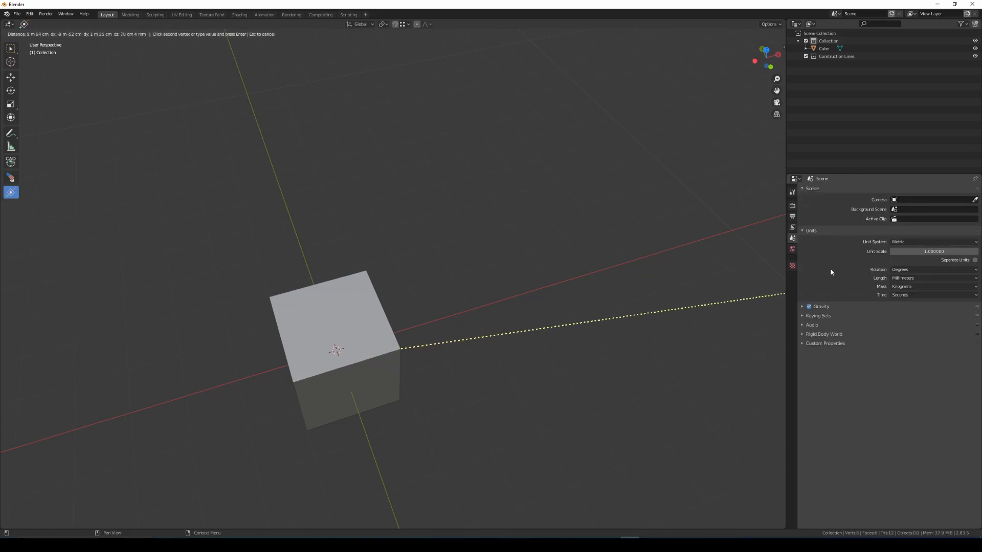
click(792, 250)
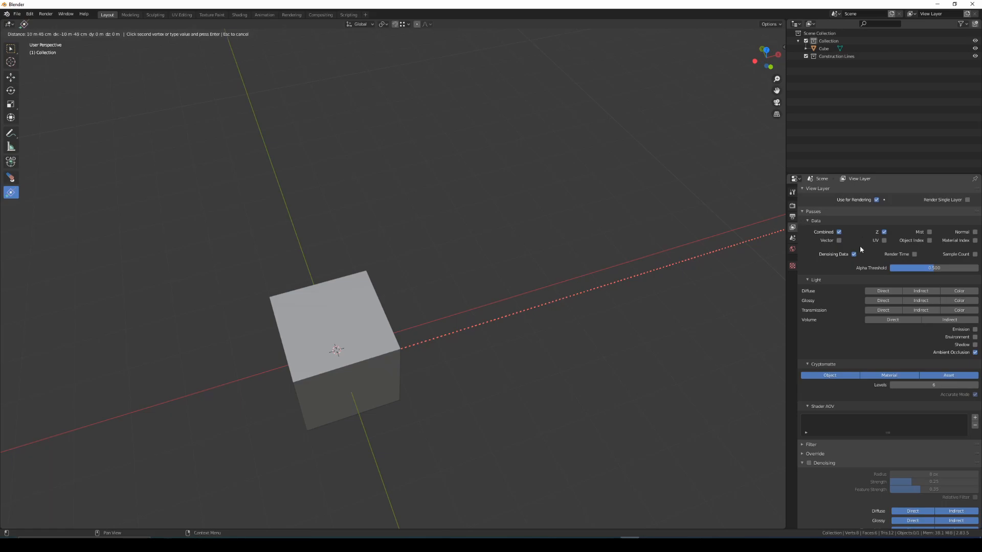
click(793, 239)
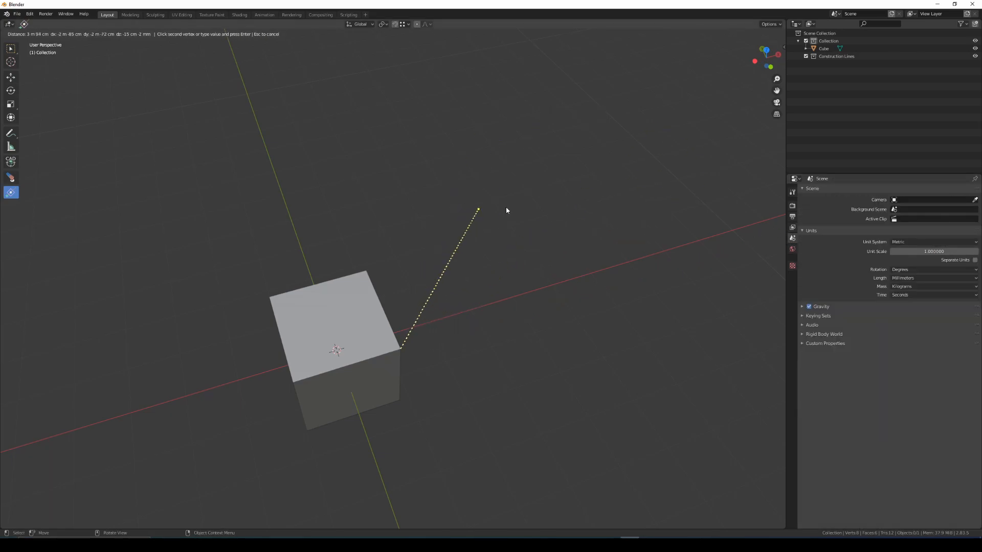
Step: Try constraining the pending guide from the cube's corner to the X axis, and cancel the guide
key(x)
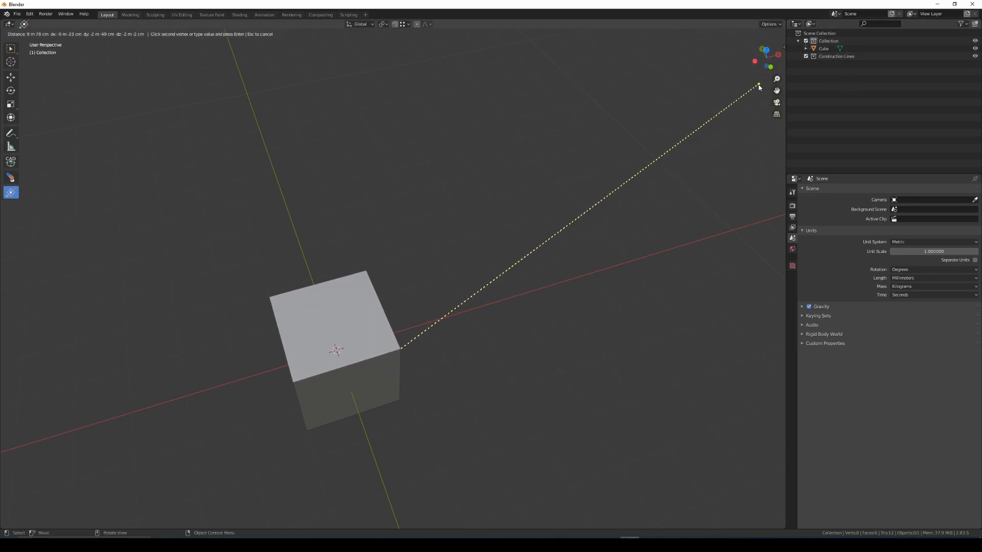
scroll(688, 149, down, 2)
scroll(434, 278, up, 2)
scroll(484, 282, up, 1)
shift+middle_drag(485, 283, 500, 251)
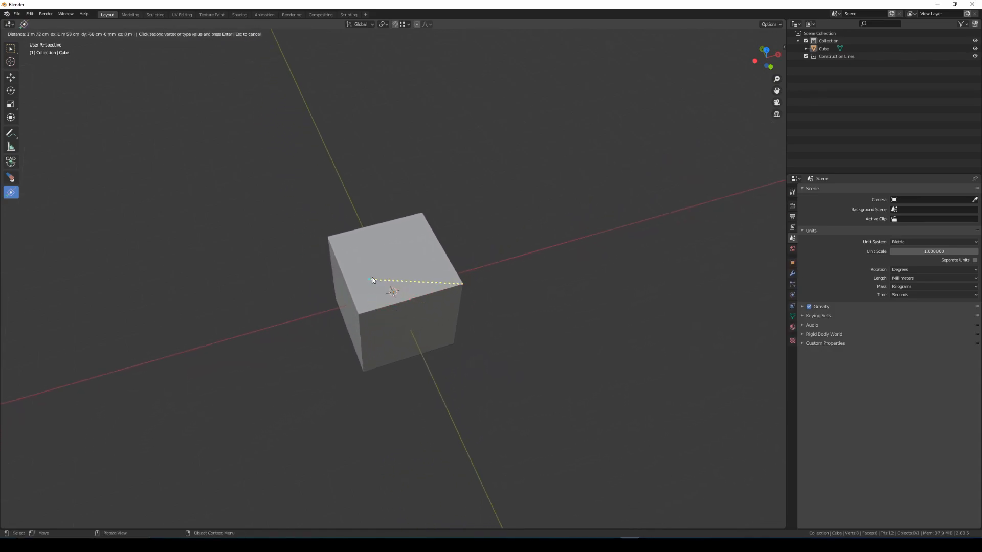
scroll(384, 286, up, 2)
key(Escape)
scroll(430, 289, down, 2)
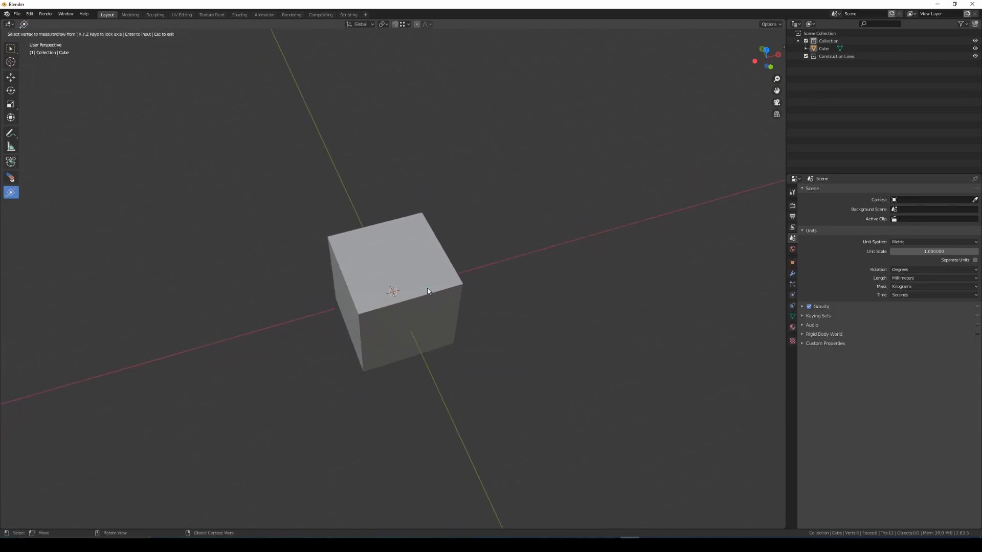
Step: Try starting a line from the cube's front-right top corner in Edit Mode, cancel it, and return to Object Mode
scroll(386, 241, up, 3)
shift+middle_drag(414, 268, 414, 265)
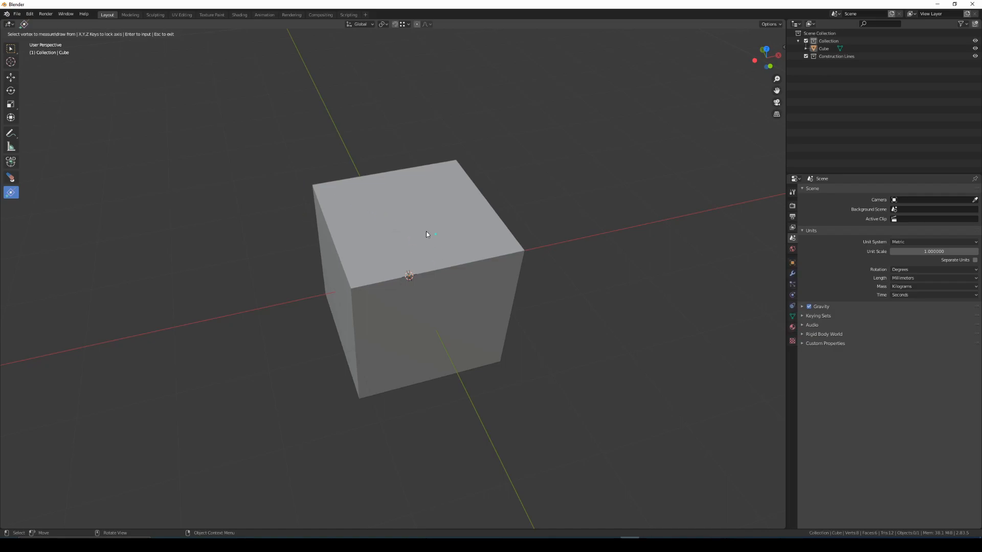
key(Tab)
key(Tab)
key(Tab)
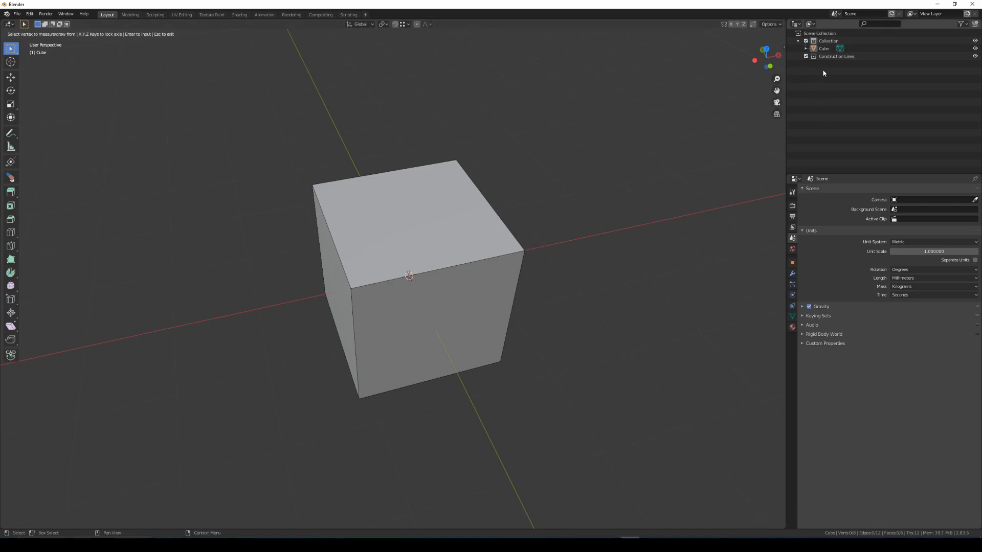
scroll(408, 265, down, 1)
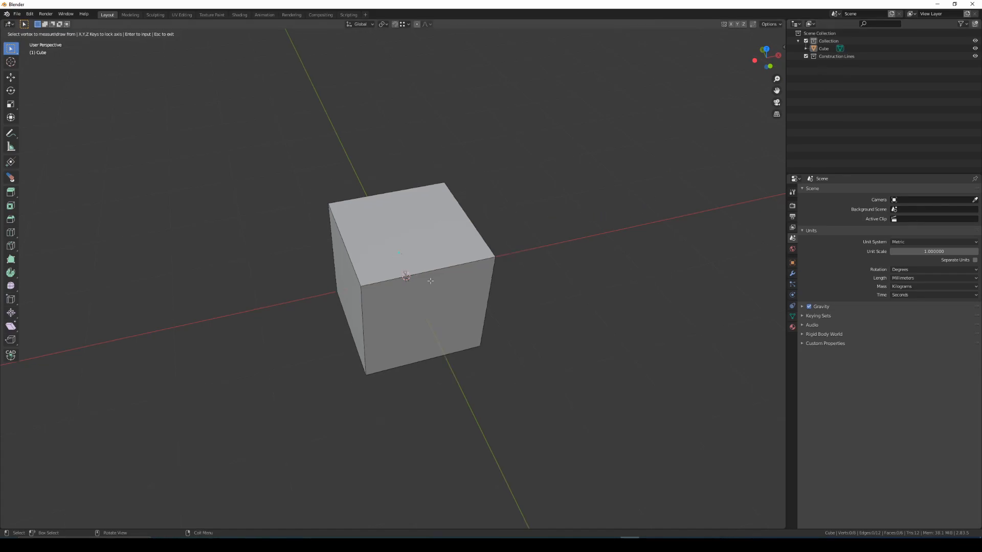
click(495, 257)
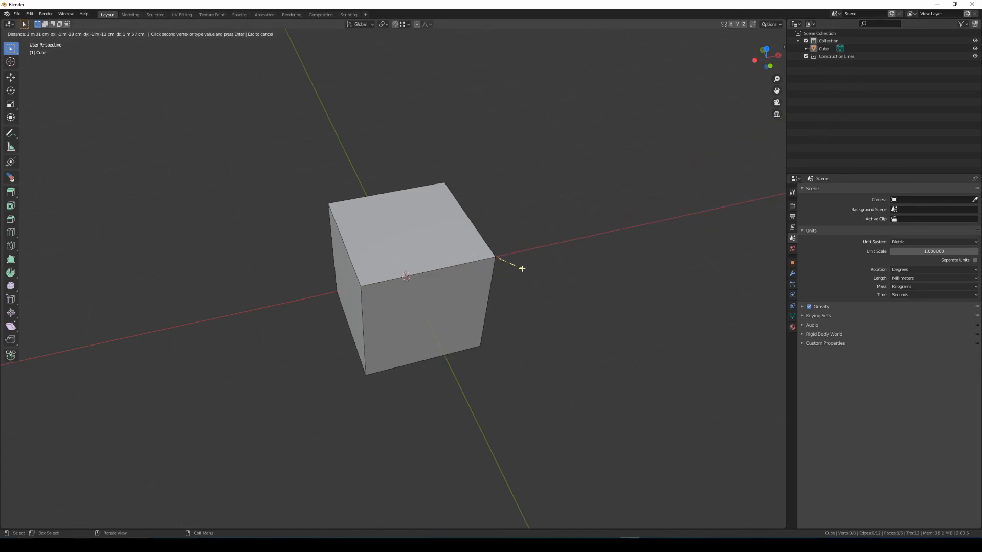
key(Escape)
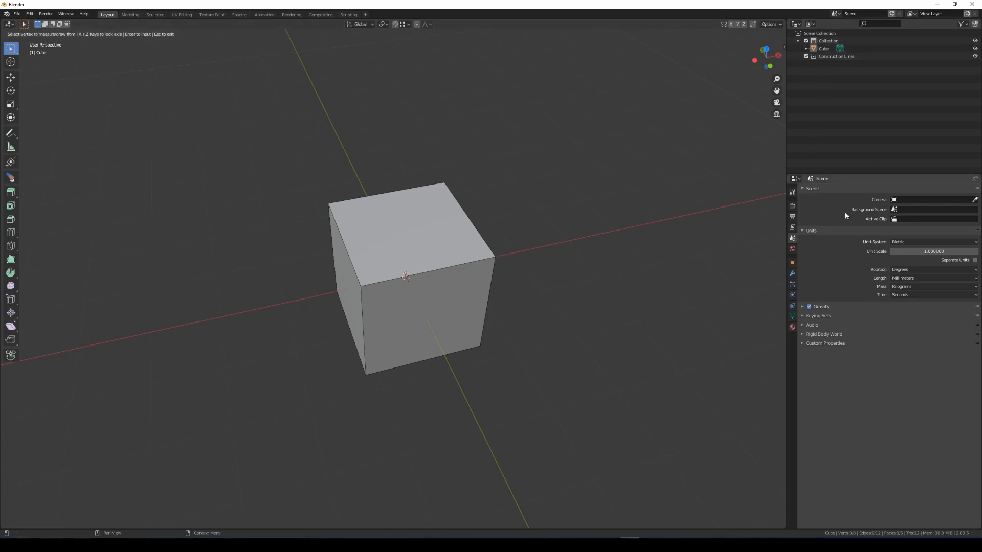
key(Tab)
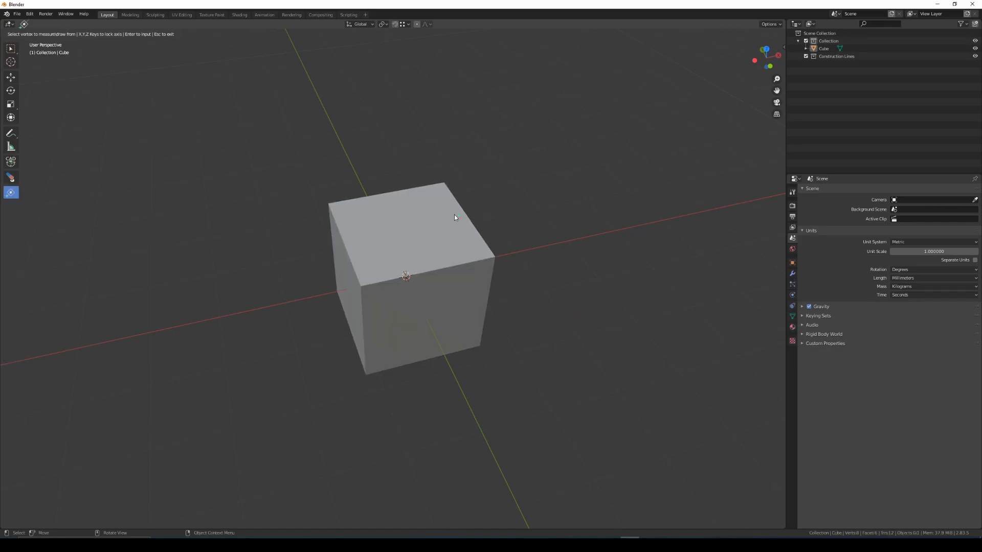
Step: Leave the Construction Lines tool and review the add-on's preferences for unit length override, guide point scale and guide line colour
click(11, 49)
click(30, 14)
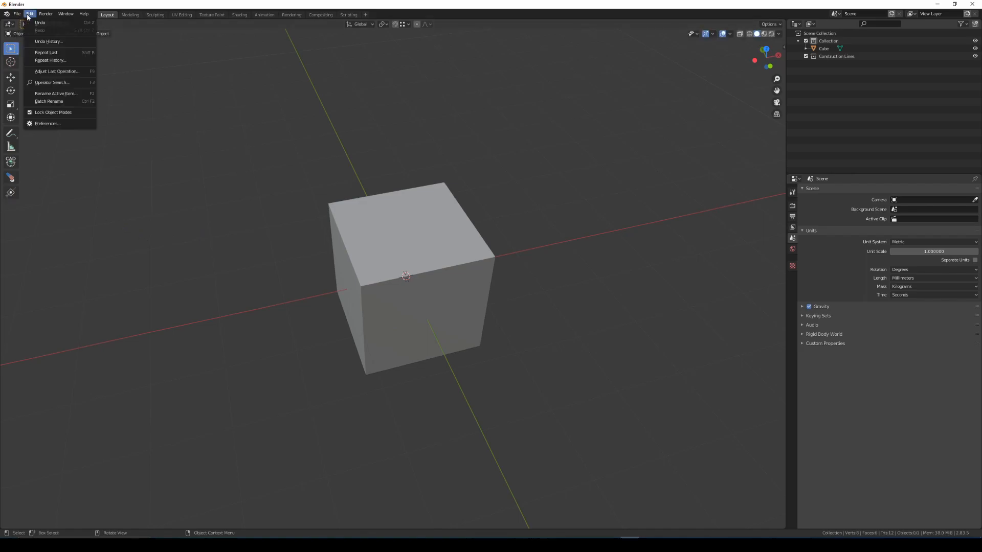
click(57, 126)
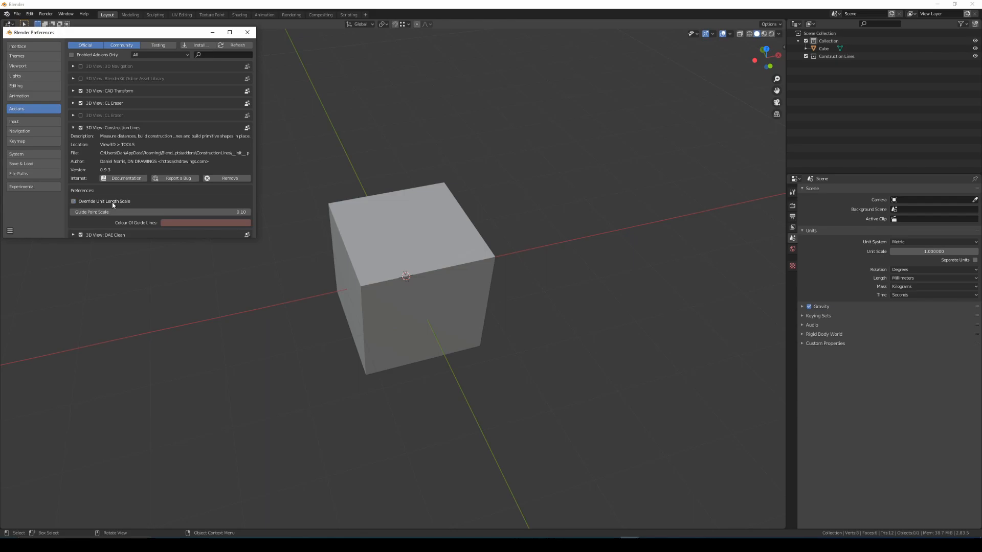
scroll(222, 206, down, 1)
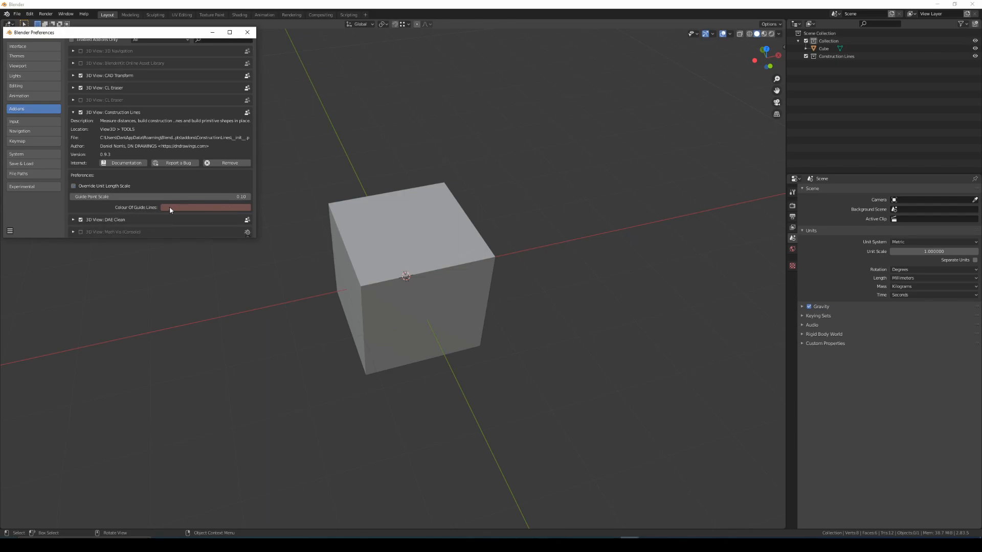
click(195, 213)
click(248, 32)
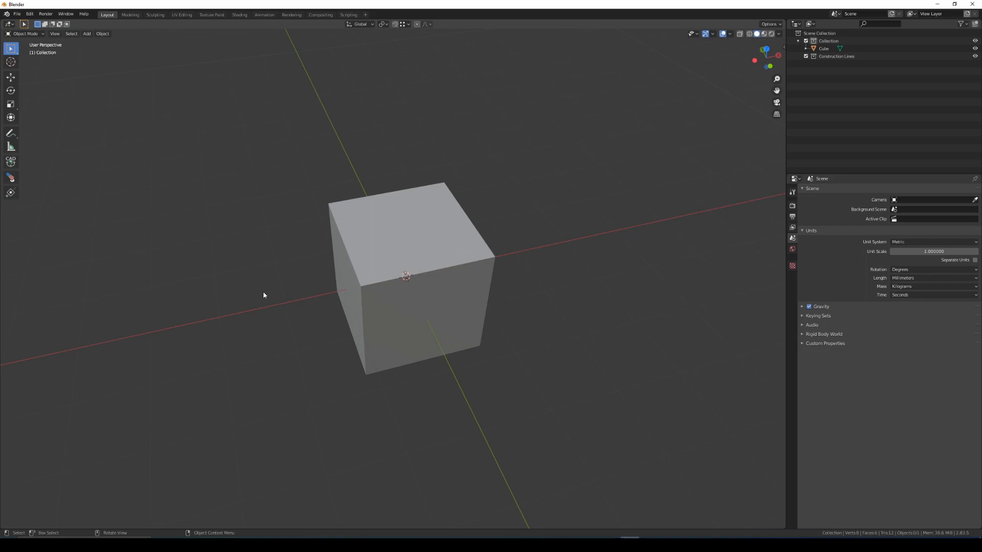
Step: Try rotating the cube freely in Object Mode and cancel the rotation
click(383, 249)
mouse_move(415, 275)
shift+middle_down()
mouse_move(378, 280)
mouse_move(424, 280)
shift+middle_up()
key(r)
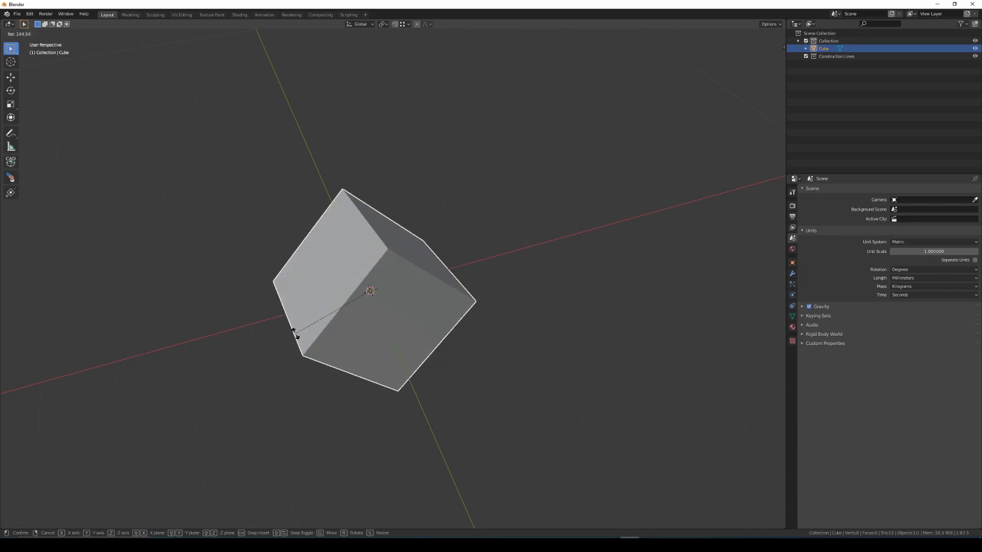
right_click(420, 327)
middle_drag(369, 398, 365, 361)
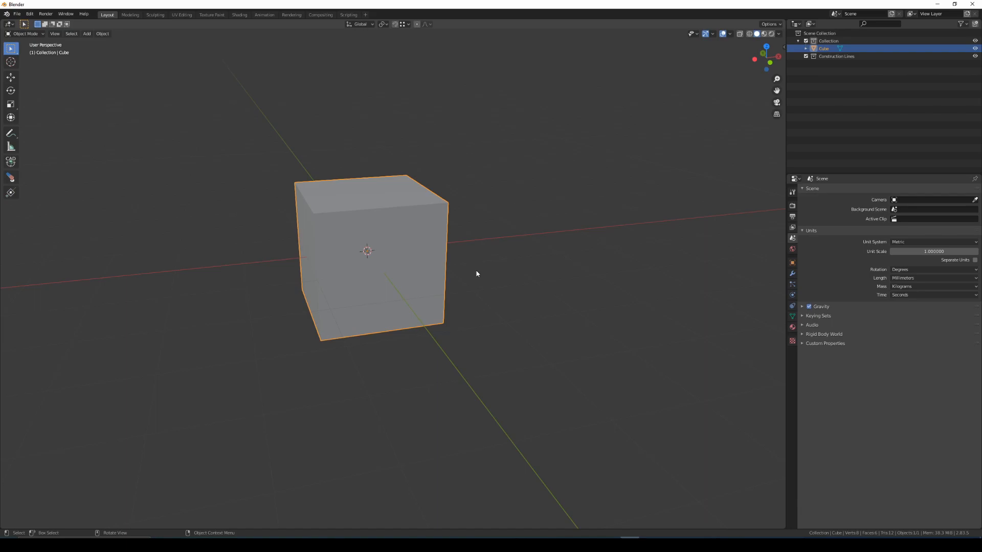
middle_drag(329, 308, 4, 263)
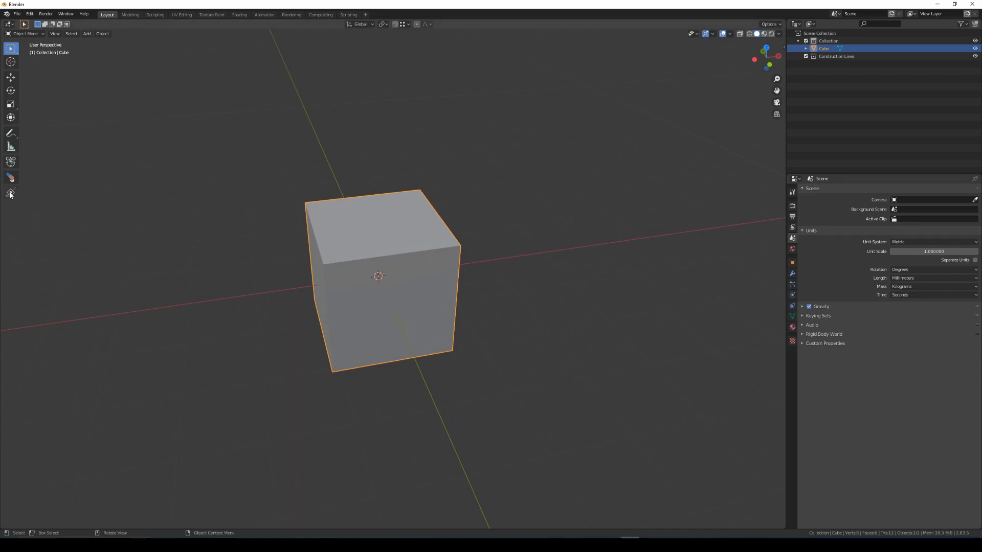
Step: Restart Construction Lines and place a guide along the cube's right top edge, from the front-right to the back-right corner
click(10, 193)
click(372, 313)
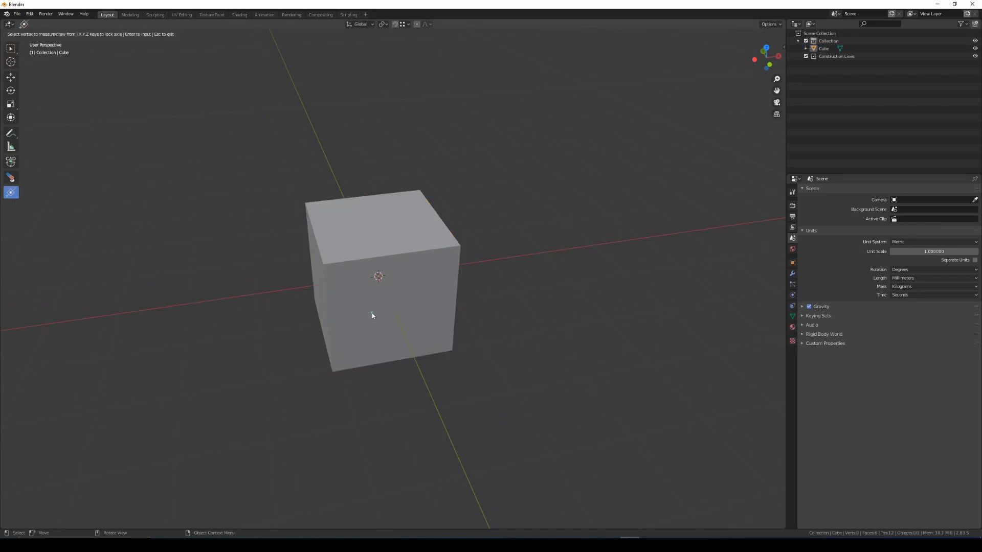
click(455, 332)
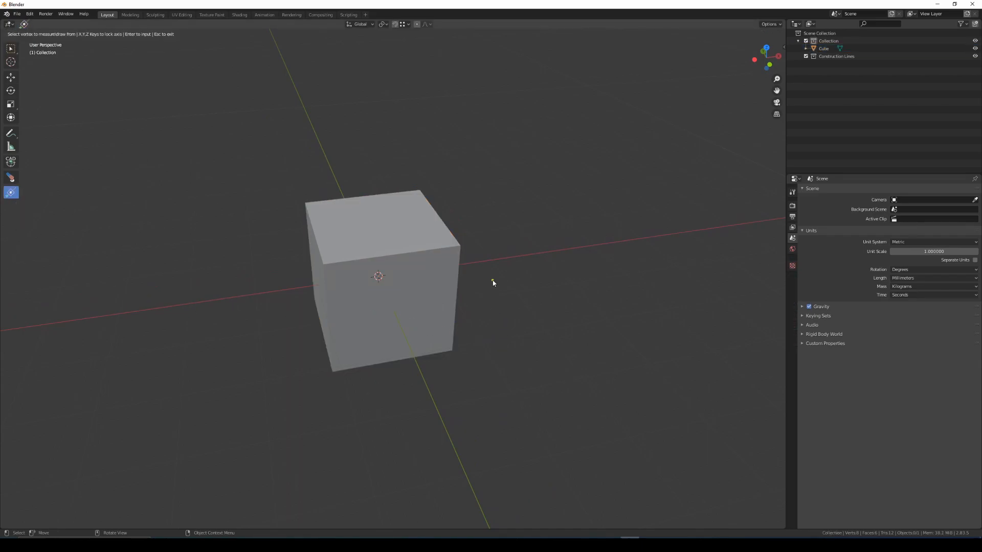
middle_drag(493, 282, 548, 291)
click(437, 349)
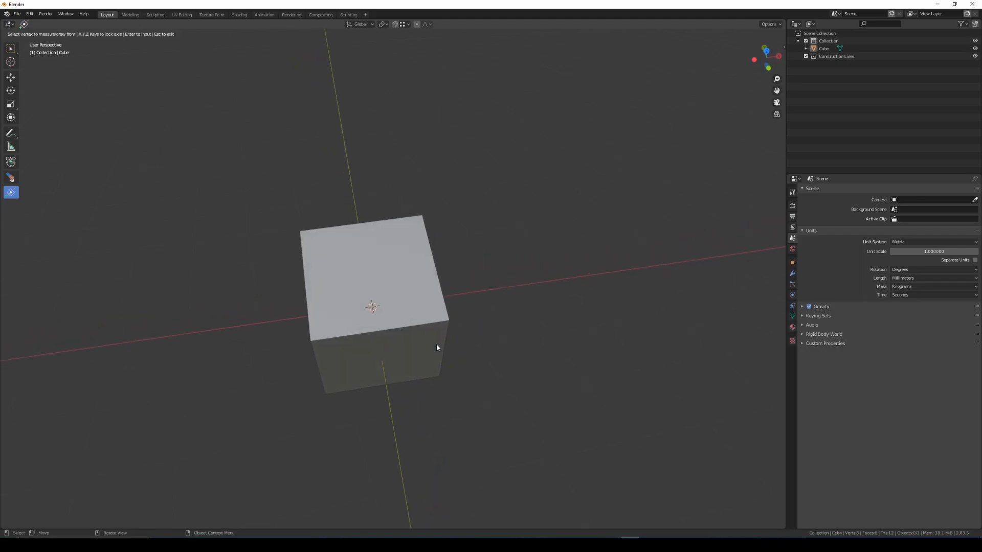
click(447, 323)
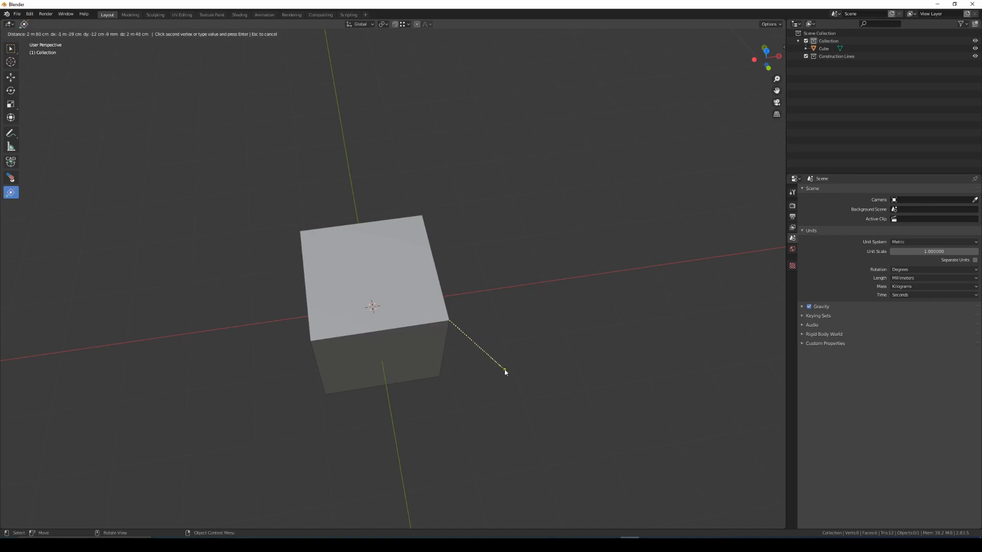
middle_drag(504, 373, 506, 358)
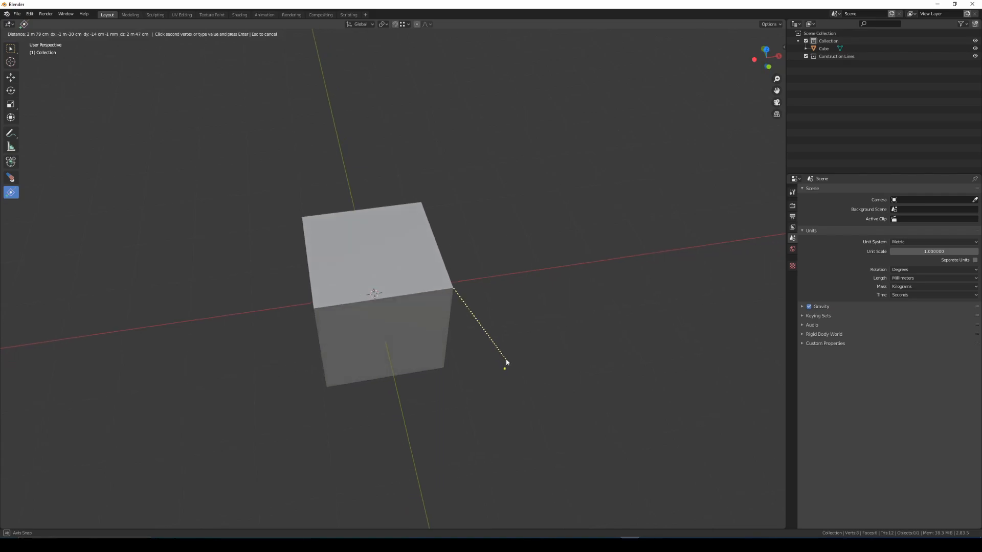
click(427, 203)
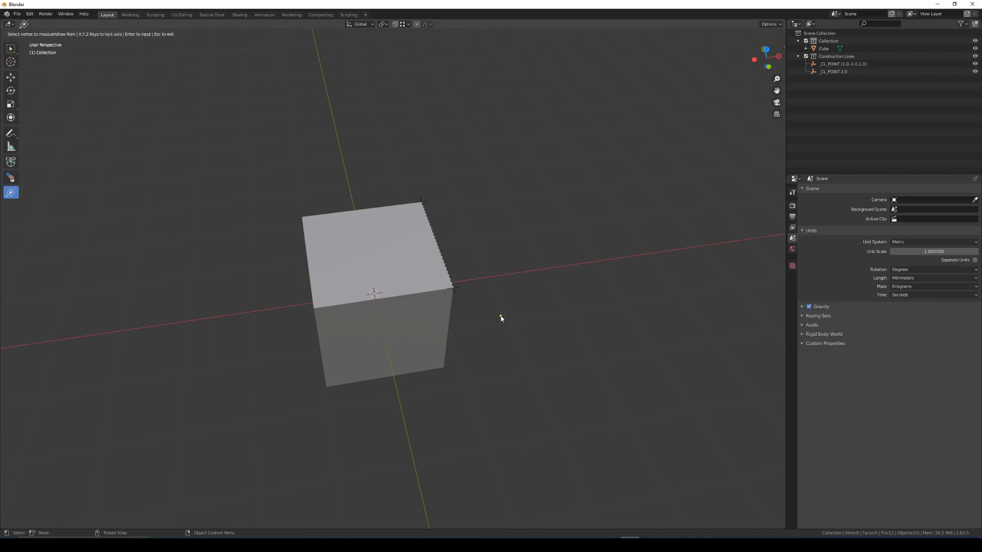
Step: In top view, draw a guide about 3.5 m long along positive X from the cube's front-right corner, and exit the tool
key(KP_7)
click(418, 384)
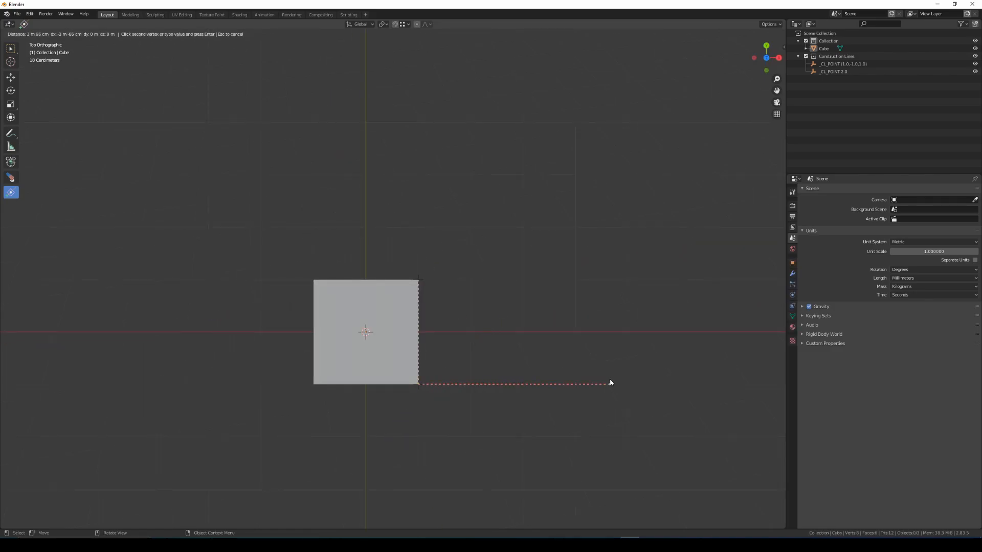
click(602, 384)
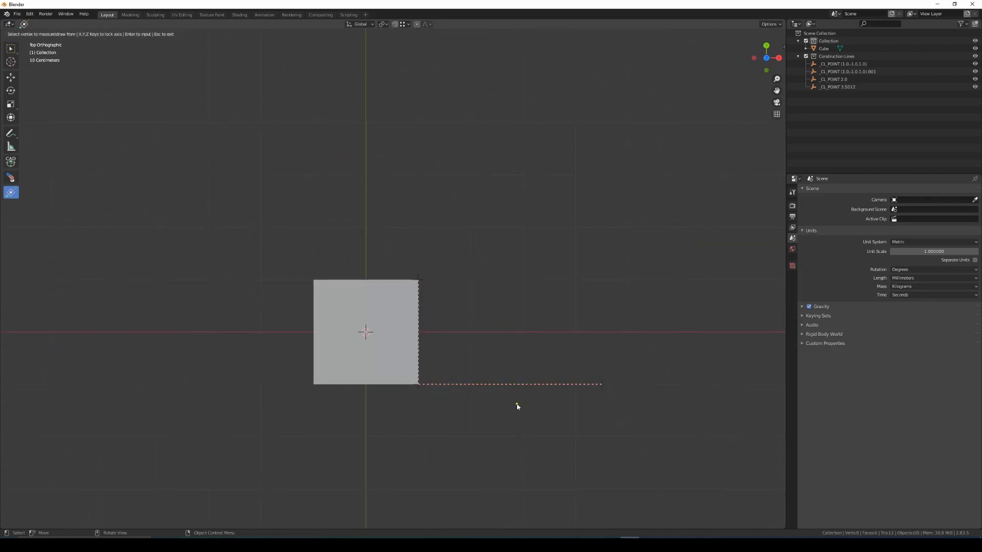
click(419, 385)
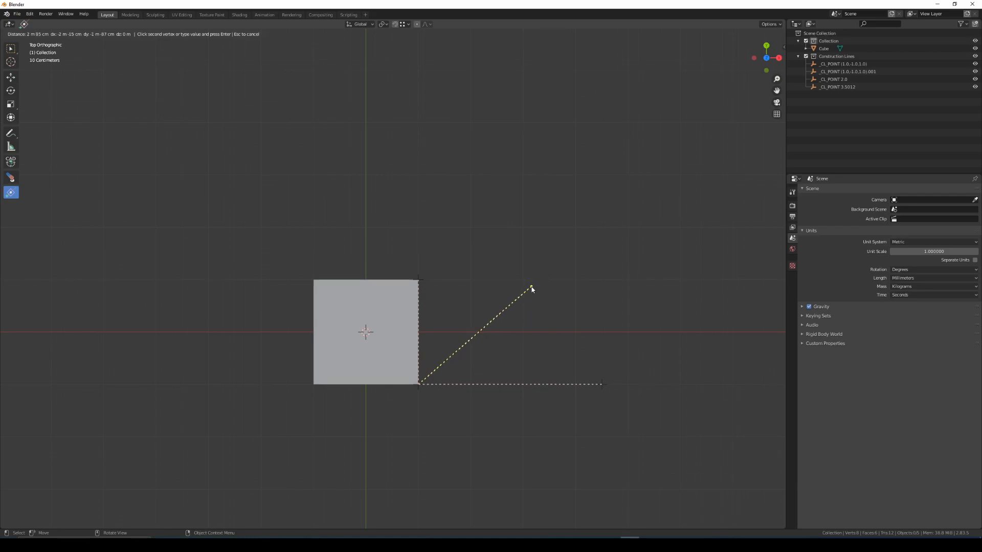
key(Escape)
Step: Select the cube and enter its Edit Mode
mouse_move(465, 340)
middle_down()
mouse_move(382, 342)
mouse_move(410, 299)
mouse_move(430, 338)
mouse_move(422, 312)
mouse_move(366, 339)
mouse_move(499, 322)
mouse_move(475, 339)
mouse_move(483, 321)
mouse_move(462, 327)
middle_up()
scroll(411, 299, up, 3)
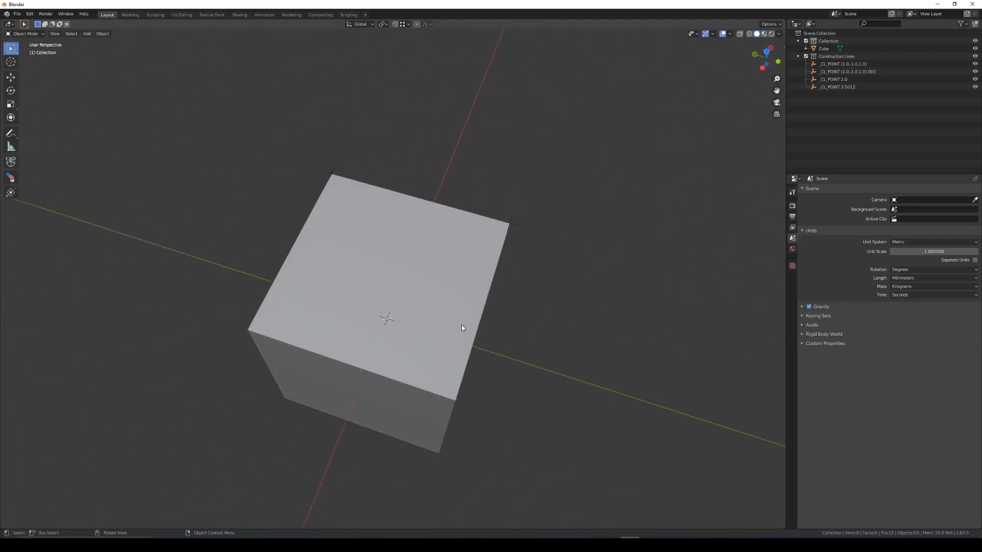
middle_drag(405, 358, 420, 350)
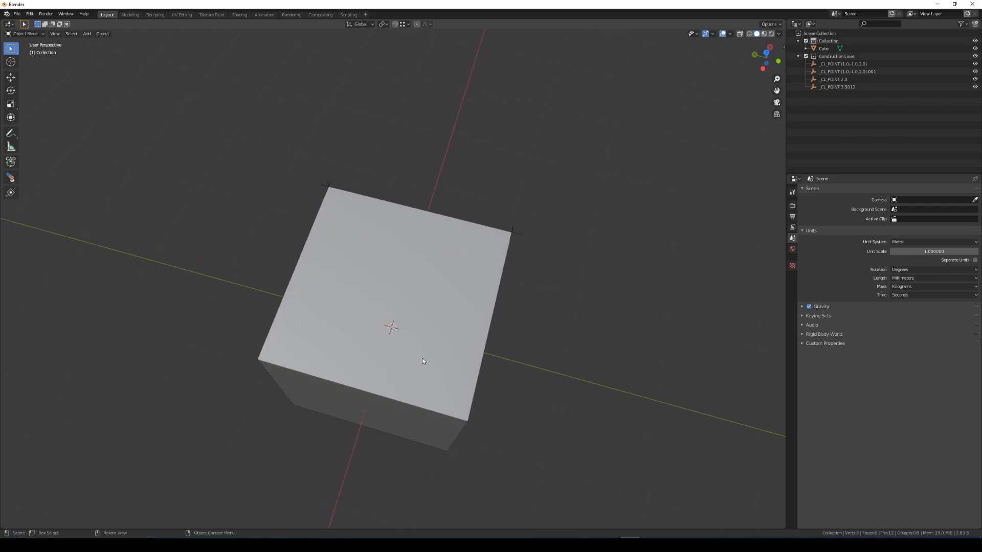
click(440, 335)
key(Tab)
middle_drag(419, 322, 411, 373)
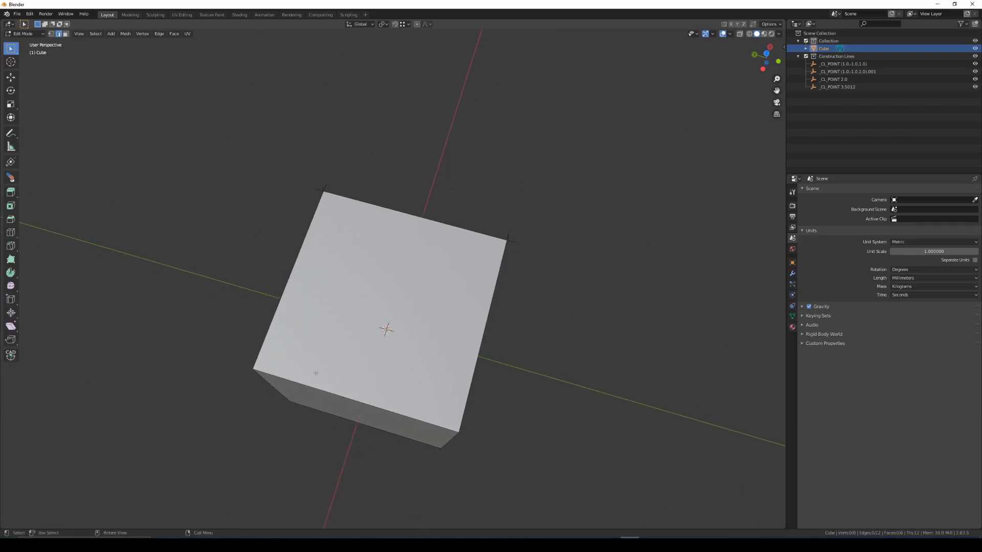
Step: In top orthographic view, draw a Construction Lines rectangle on the cube's top face, starting on its left edge and extending past the centre
middle_drag(324, 384, 309, 373)
key(alt+backslash)
key(KP_5)
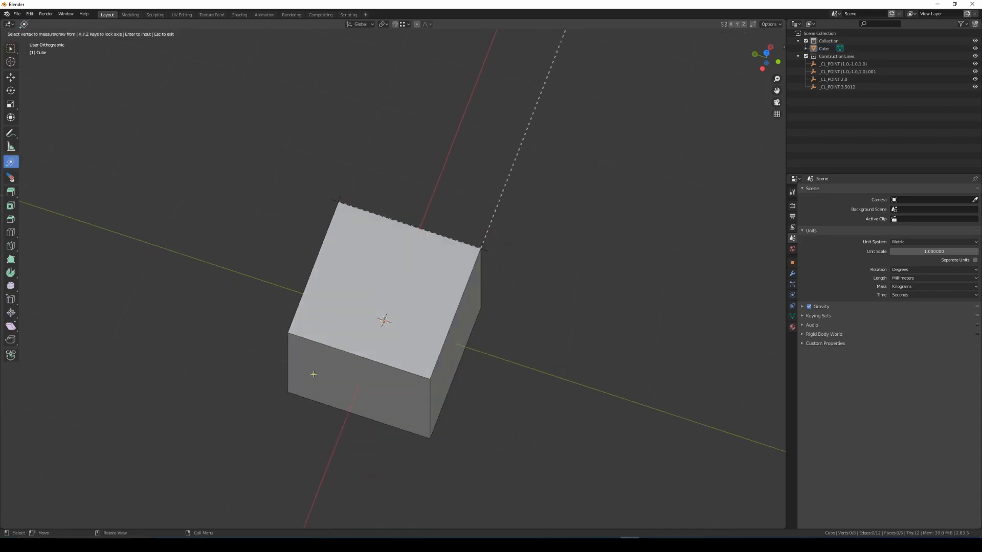
key(KP_7)
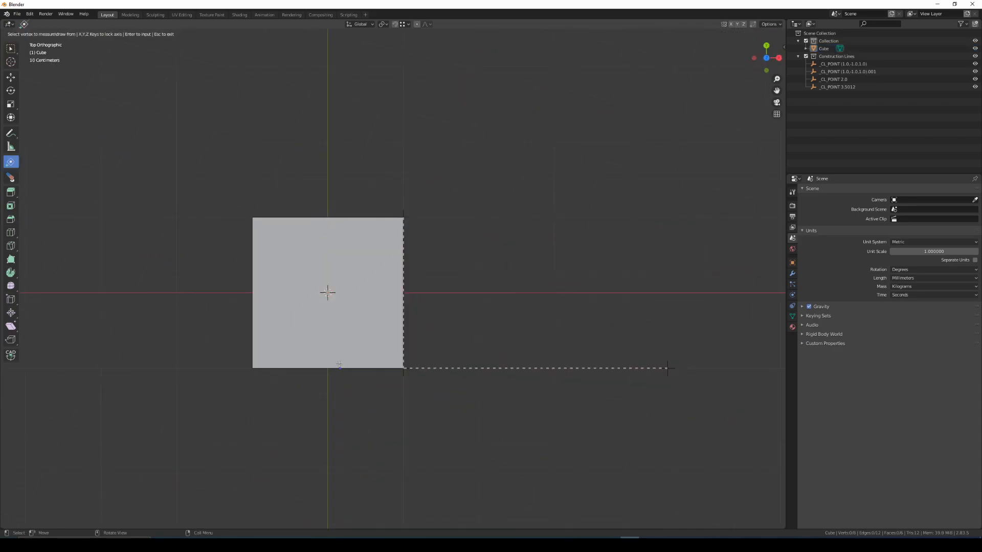
click(253, 266)
right_click(313, 266)
click(316, 282)
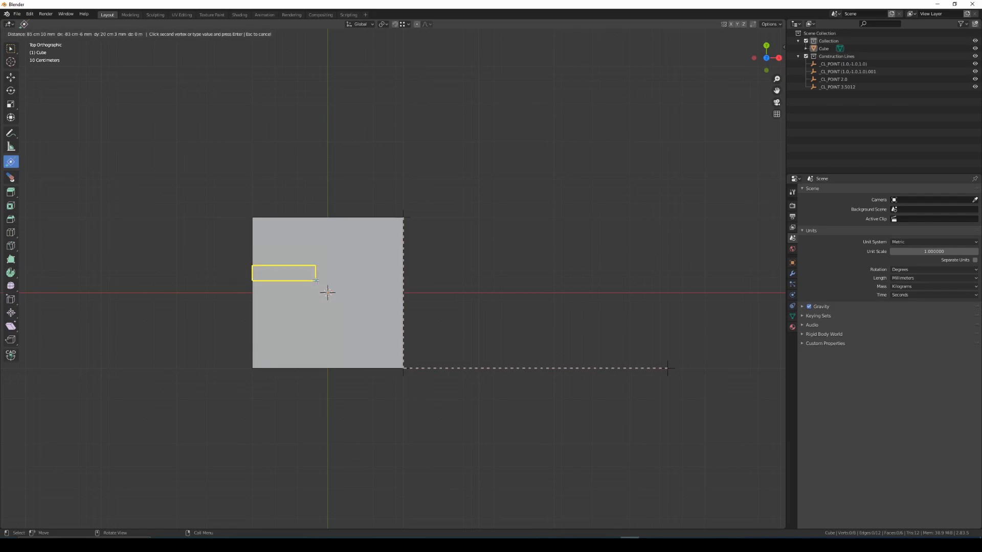
click(353, 325)
middle_drag(352, 325, 376, 305)
key(Escape)
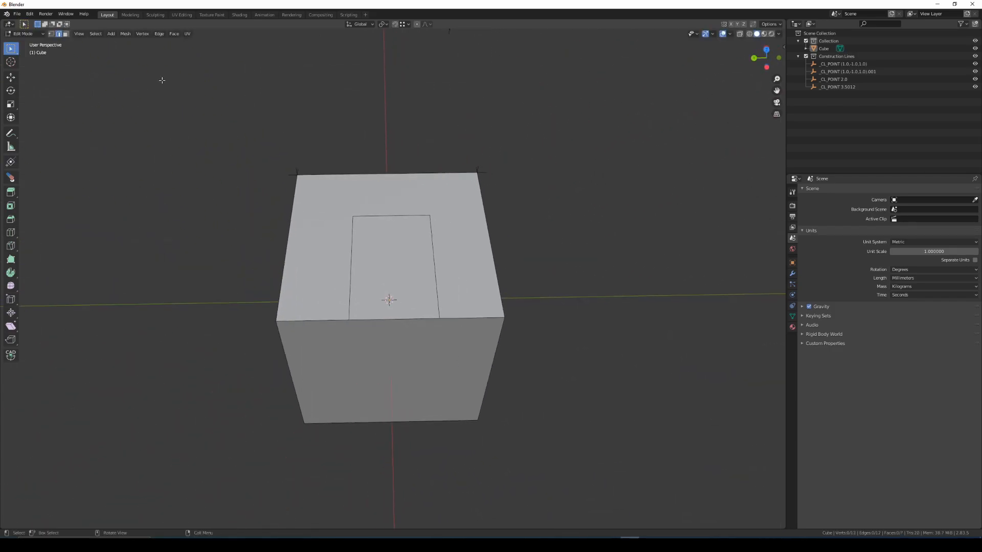
Step: Switch to face selection and select the rectangular face drawn on the cube's top
click(66, 33)
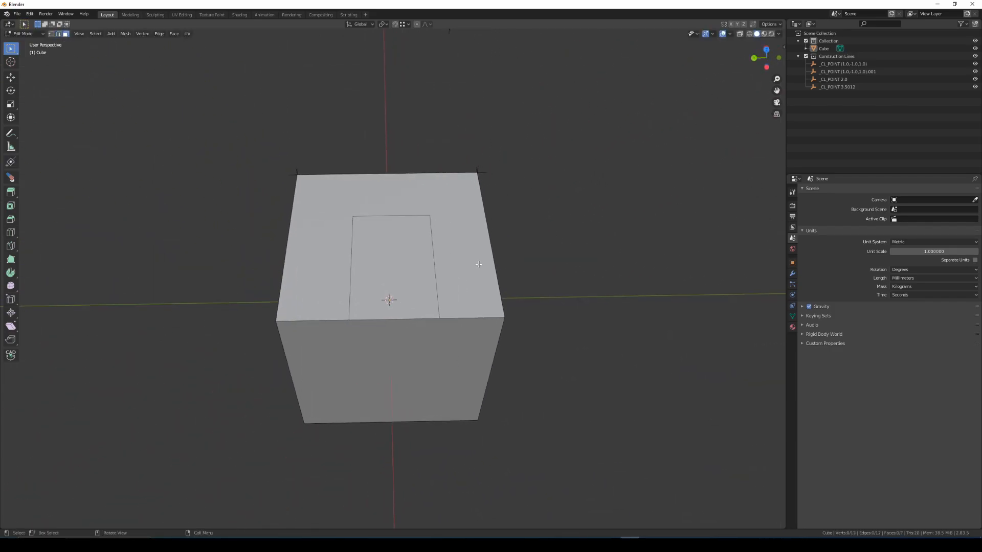
click(417, 262)
middle_drag(414, 289, 417, 262)
key(ctrl+i)
key(ctrl+i)
key(ctrl+i)
key(ctrl+i)
key(ctrl+i)
click(439, 237)
middle_drag(439, 237, 432, 237)
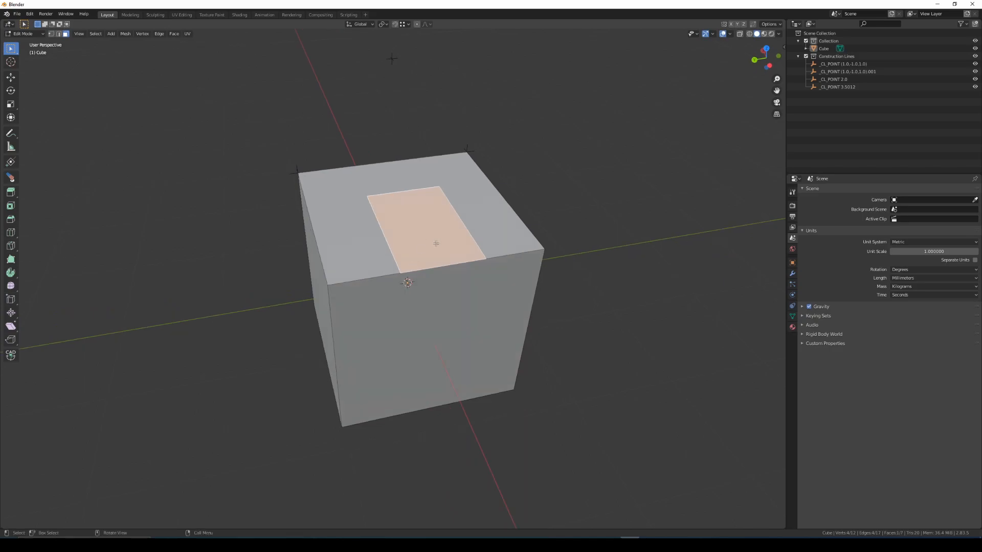
Step: Try extruding the rectangular face down into the cube, and cancel the movement
key(e)
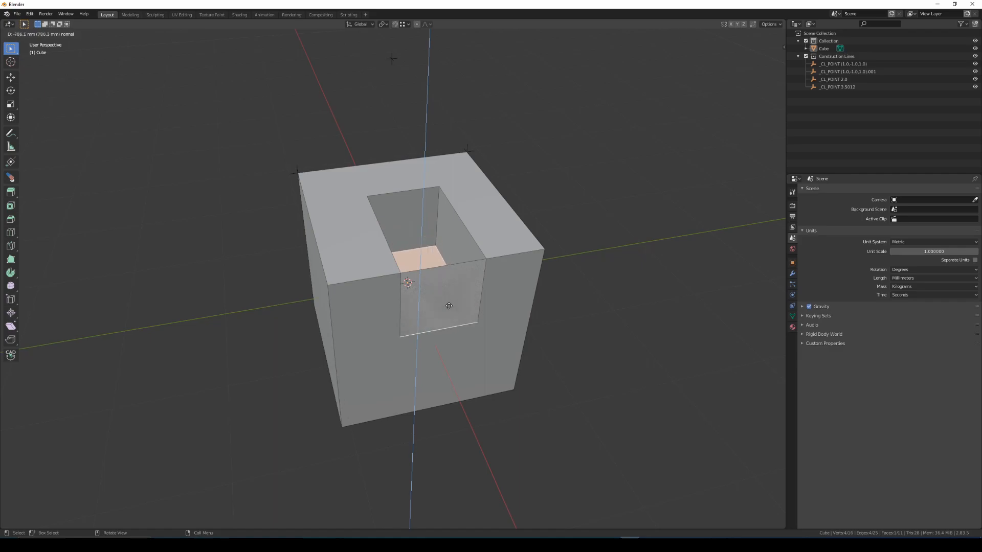
right_click(447, 278)
middle_drag(448, 278, 467, 305)
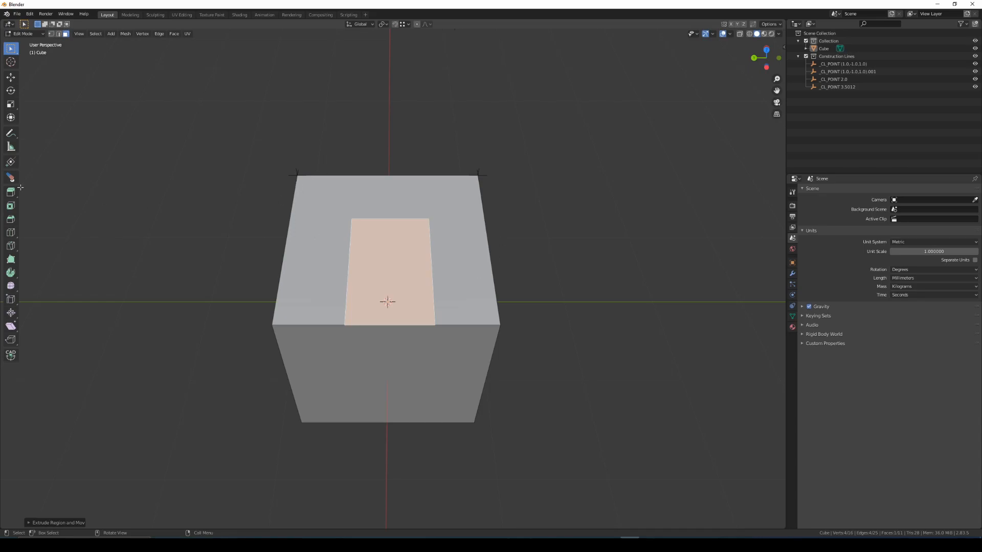
Step: Undo the extrusion, the face selections and the switch to face selection, going back to the drawn rectangle
key(ctrl+z)
key(ctrl+z)
key(ctrl+z)
key(ctrl+z)
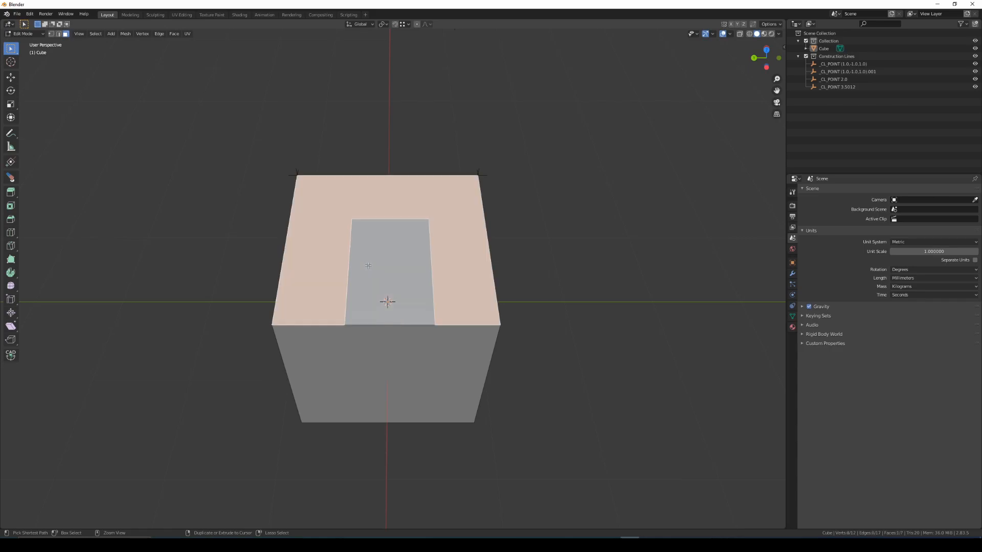
key(ctrl+z)
key(ctrl+z)
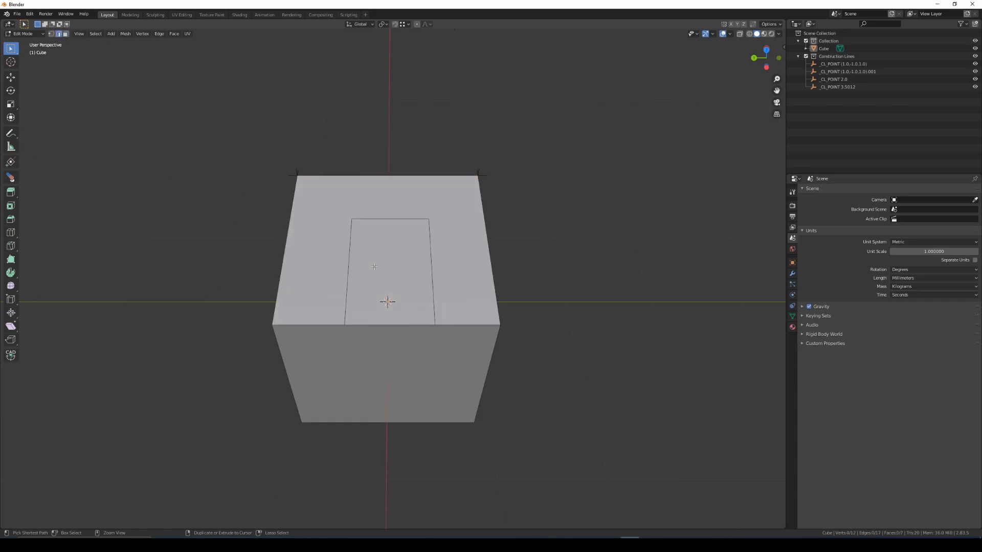
Step: Draw a Construction Lines rectangle of about 1.2 m by 1.4 m entirely inside the cube's top face, clear of its edges
middle_drag(374, 266, 335, 241)
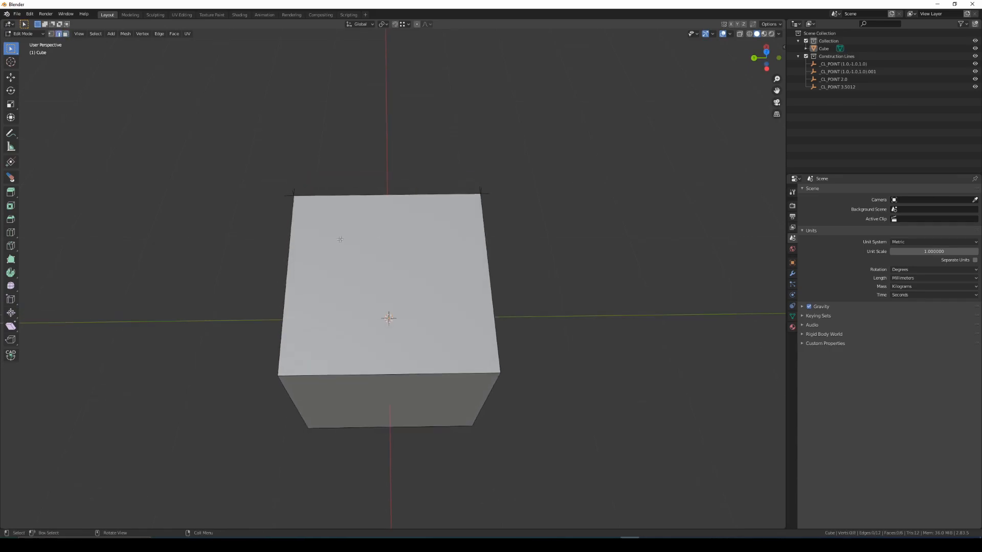
click(319, 234)
click(10, 162)
click(312, 230)
right_click(404, 308)
click(404, 284)
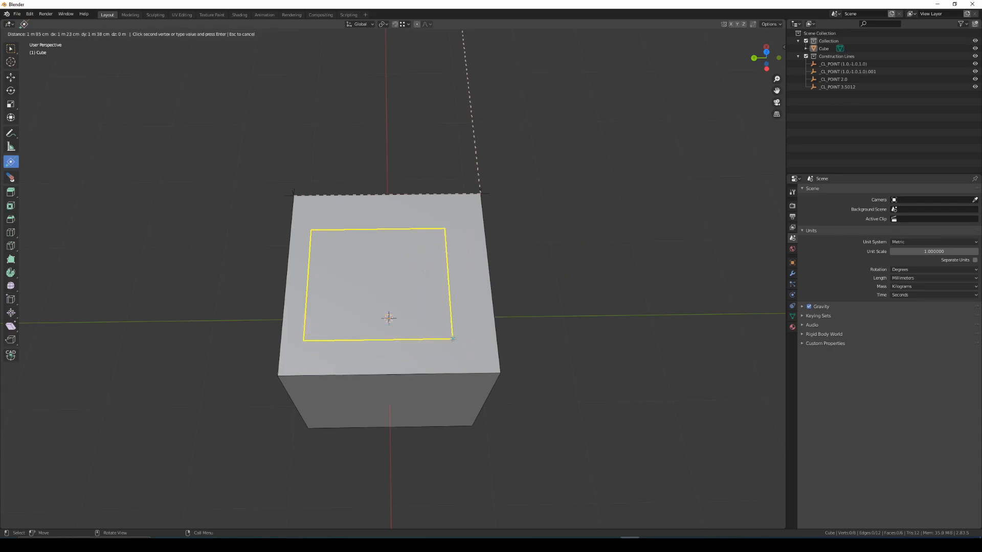
click(463, 341)
middle_drag(367, 340, 418, 294)
key(Tab)
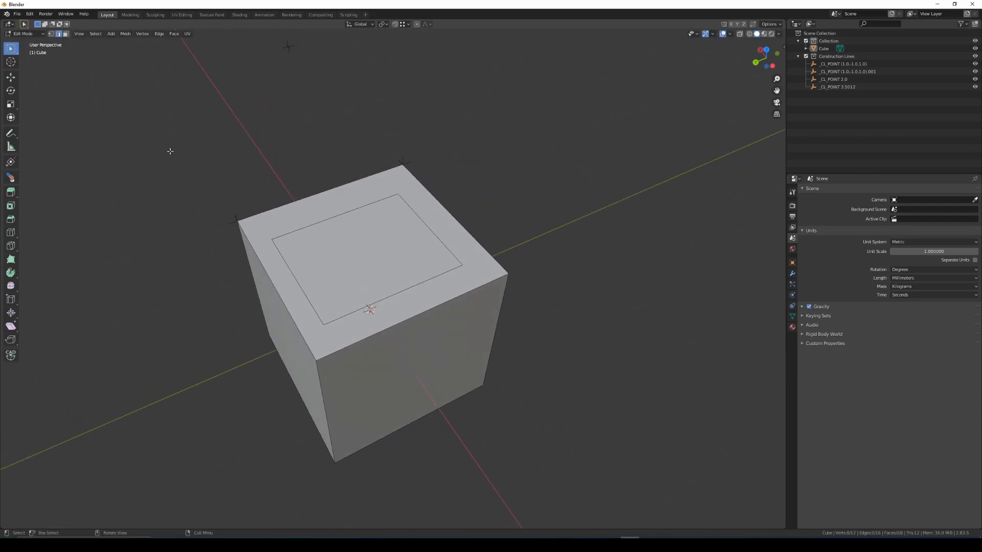
Step: Switch to face selection and select the cube's top face around the inner rectangle
click(65, 34)
click(418, 289)
middle_drag(417, 289, 331, 256)
scroll(335, 261, up, 2)
middle_drag(379, 295, 419, 302)
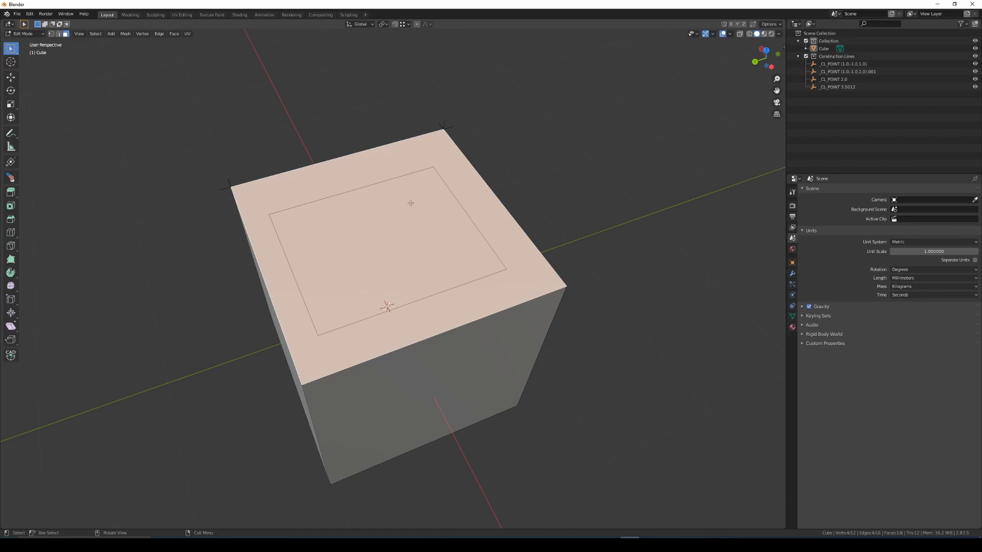
Step: Switch to vertex selection and inspect the inner rectangle's corners on the cube's top face
click(51, 34)
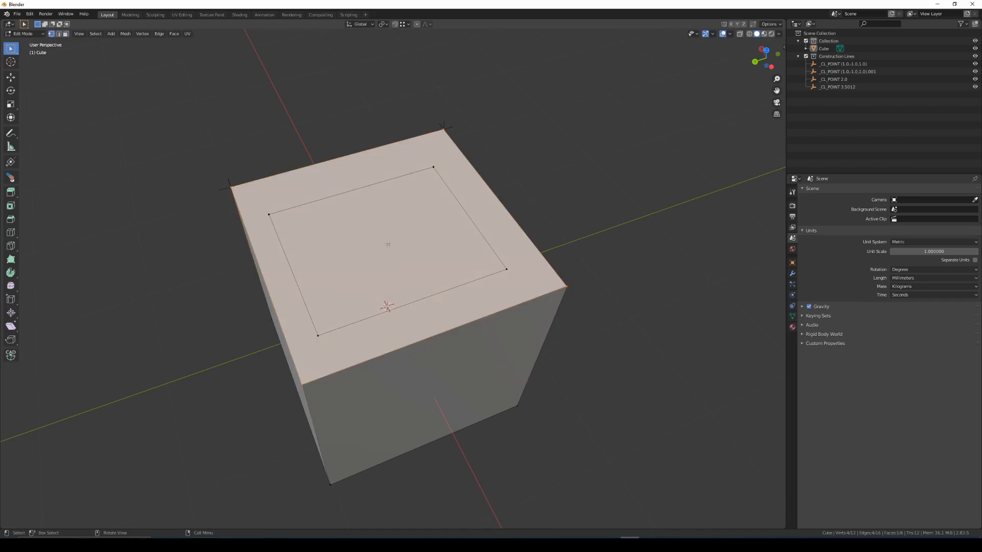
middle_drag(472, 296, 503, 222)
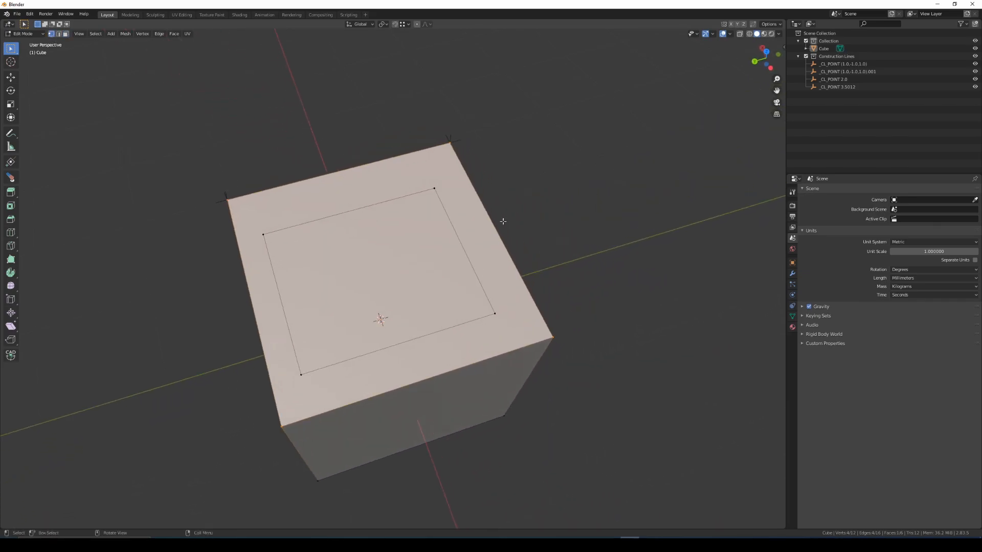
middle_drag(488, 259, 483, 279)
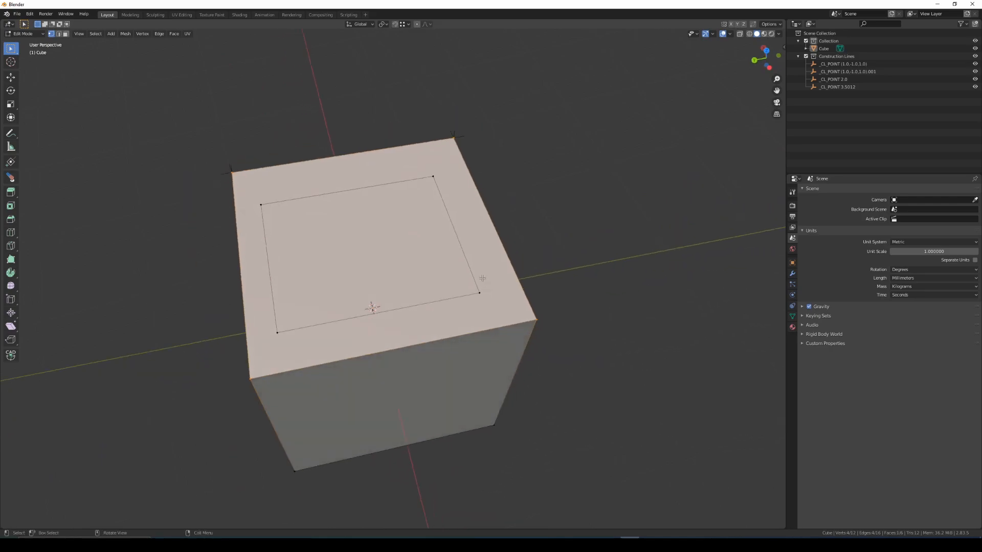